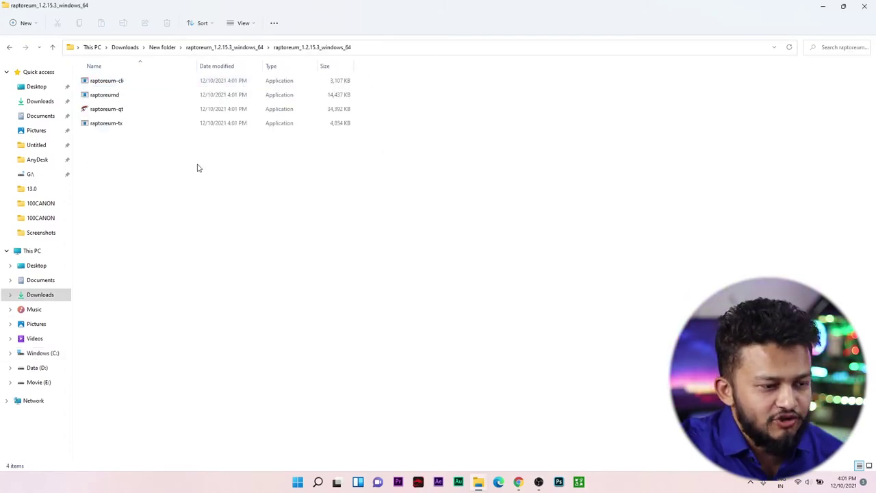
Step: Launch raptoreum-qt past the security warning and minimize the syncing wallet window
double_click(101, 111)
left_click(469, 251)
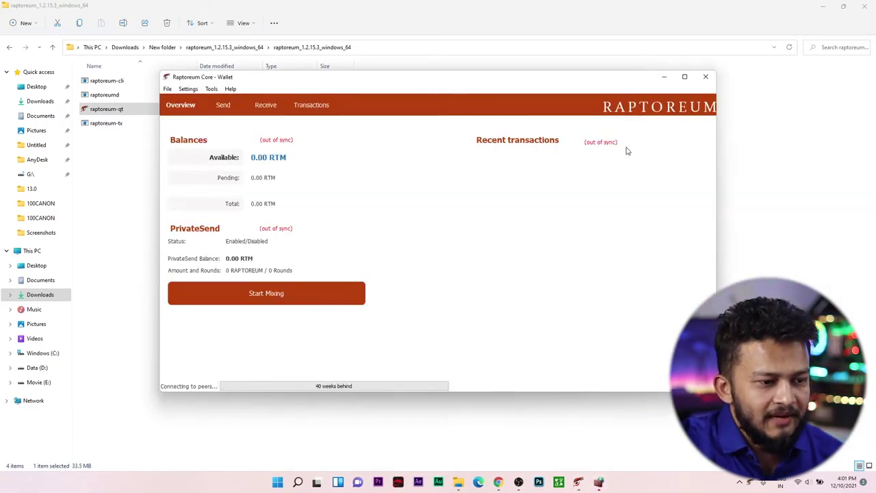
left_click(663, 82)
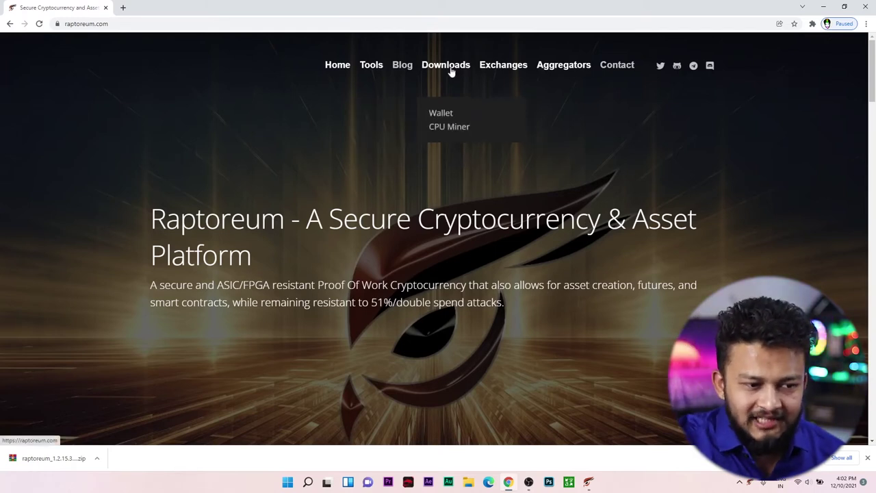
Step: Download the cpuminer-gr 1.2.4.1 x86_64_windows.7z asset from the CPU Miner releases page
left_click(459, 128)
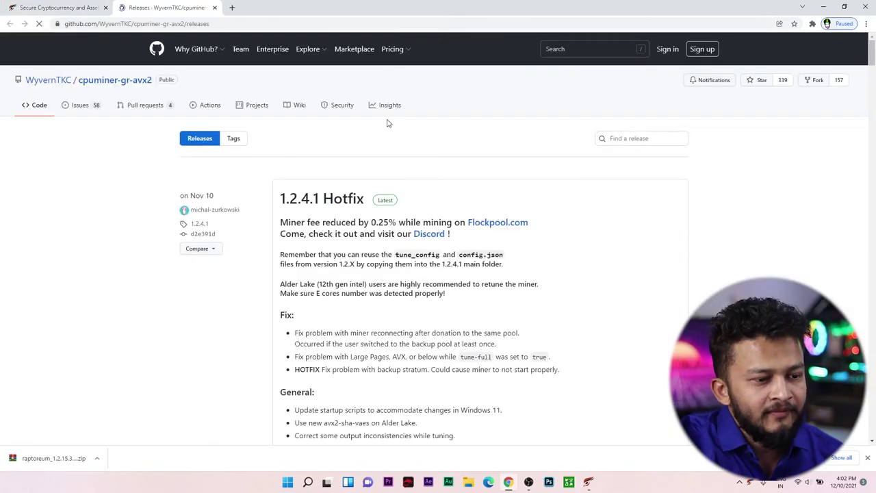
scroll(405, 162, "down", 3)
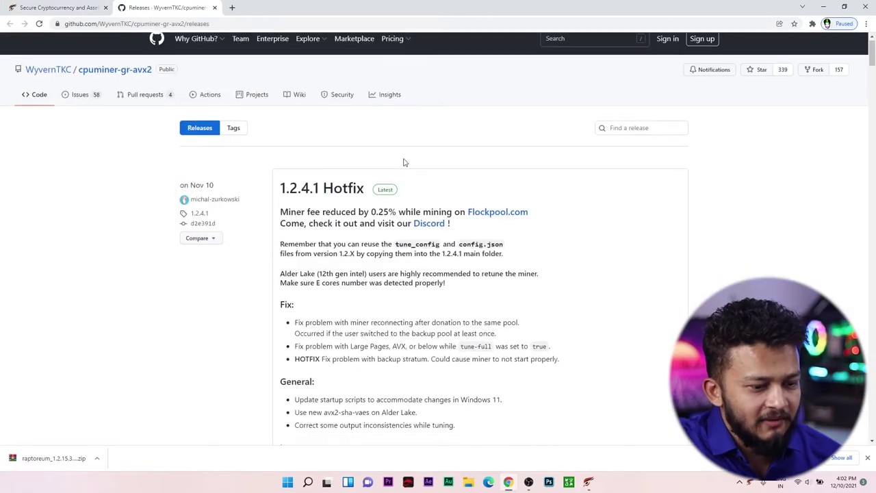
scroll(635, 167, "down", 1)
scroll(470, 144, "up", 4)
scroll(396, 155, "down", 7)
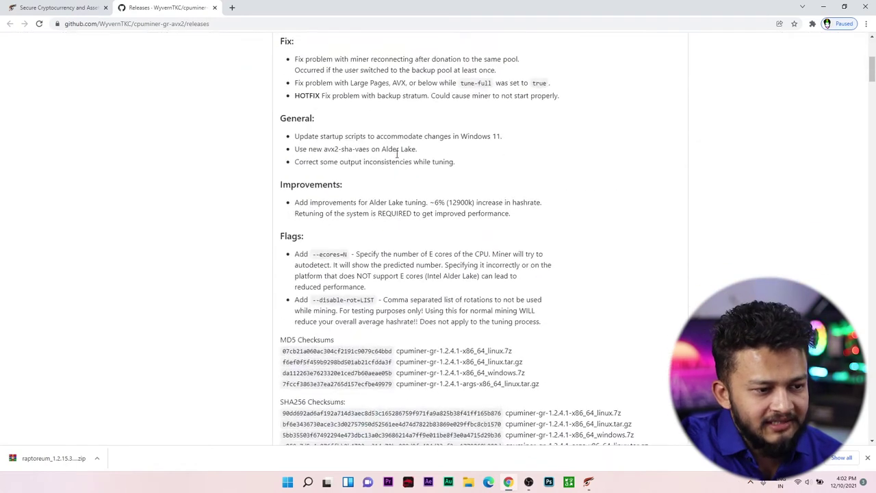
scroll(397, 154, "down", 2)
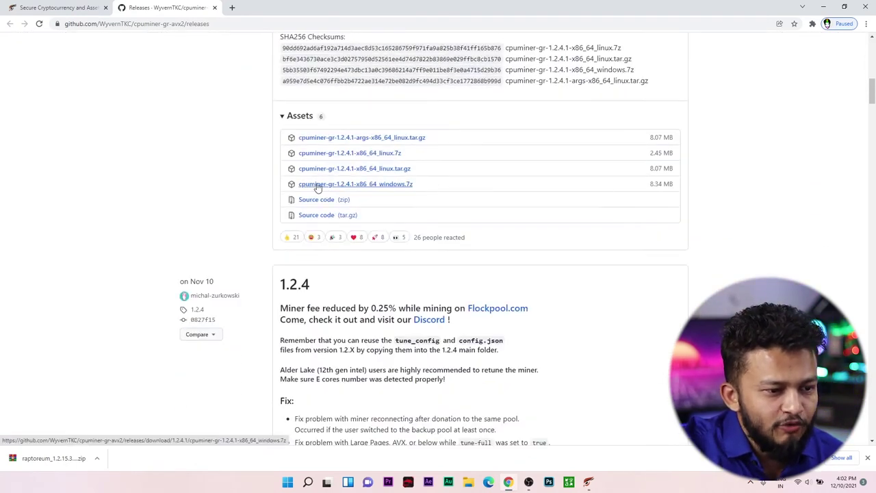
left_click(370, 185)
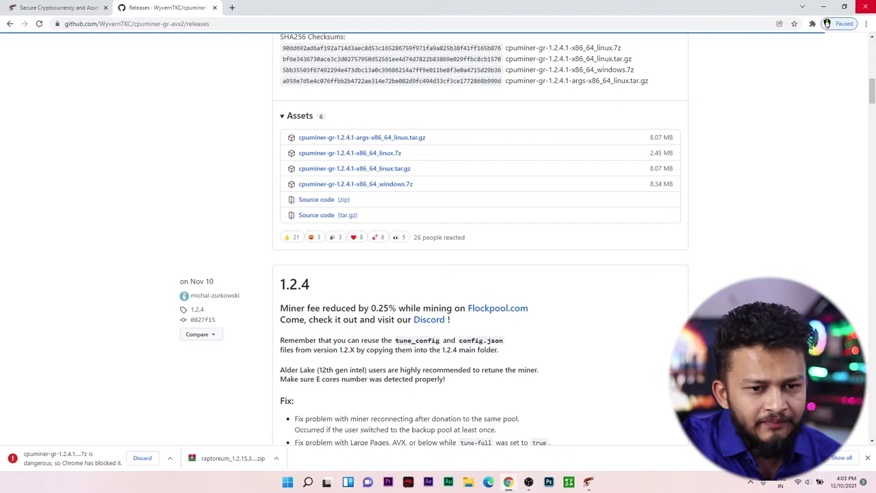
Step: Keep the blocked miner archive anyway in Chrome downloads and show it in its folder
left_click(865, 23)
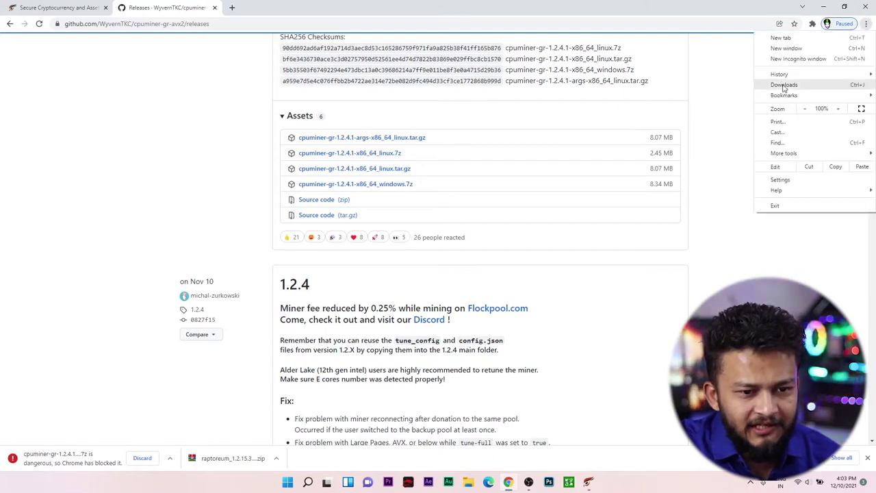
left_click(782, 84)
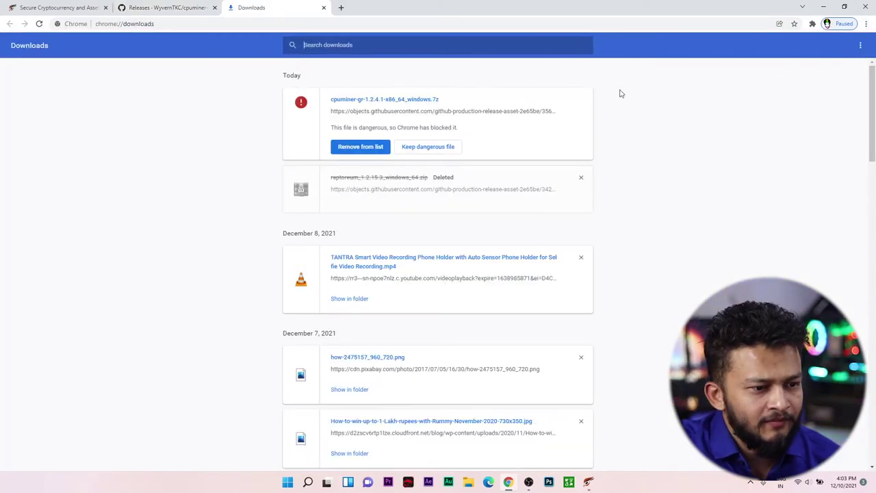
left_click(428, 148)
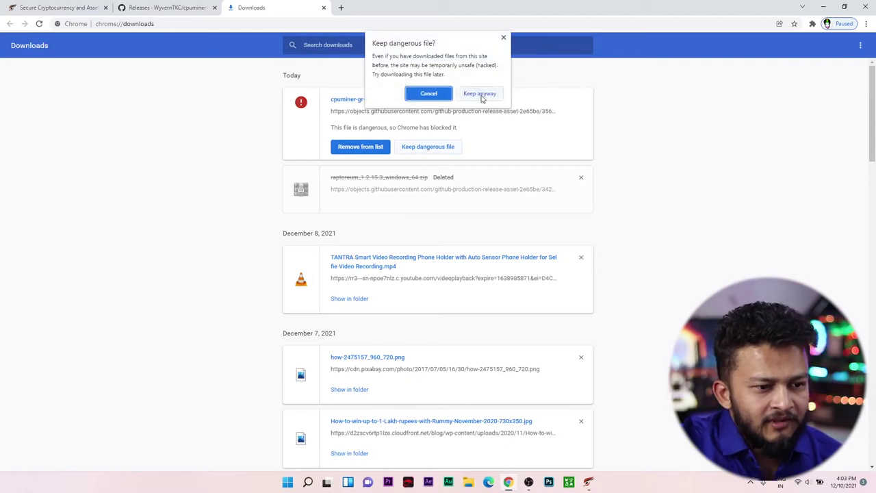
left_click(479, 91)
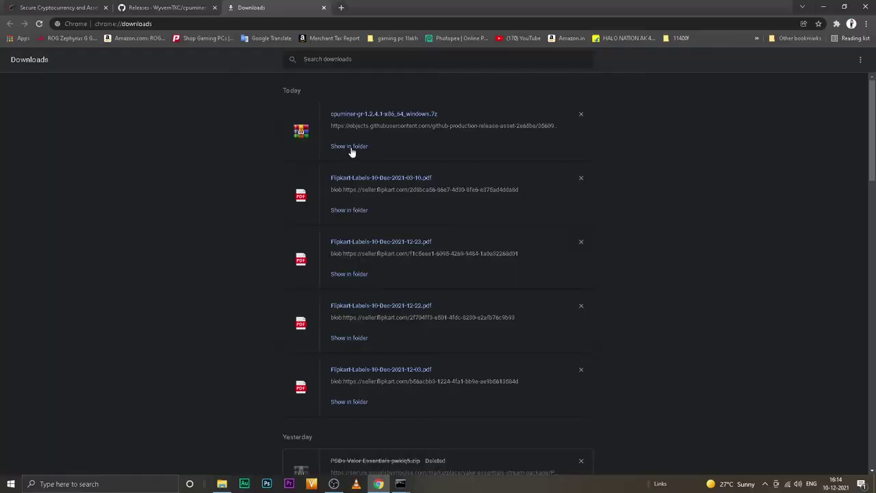
left_click(349, 148)
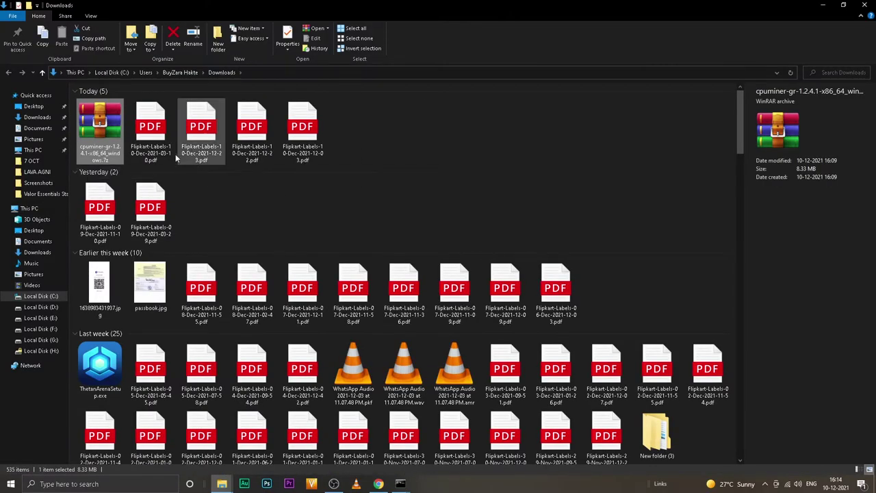
Step: Move the .7z into New folder (4), extract it there, and open cpuminer-gr-1.2.4.1-x86_64_windows
key("ctrl+shift+n")
left_click_drag(101, 134, 364, 135)
double_click(297, 123)
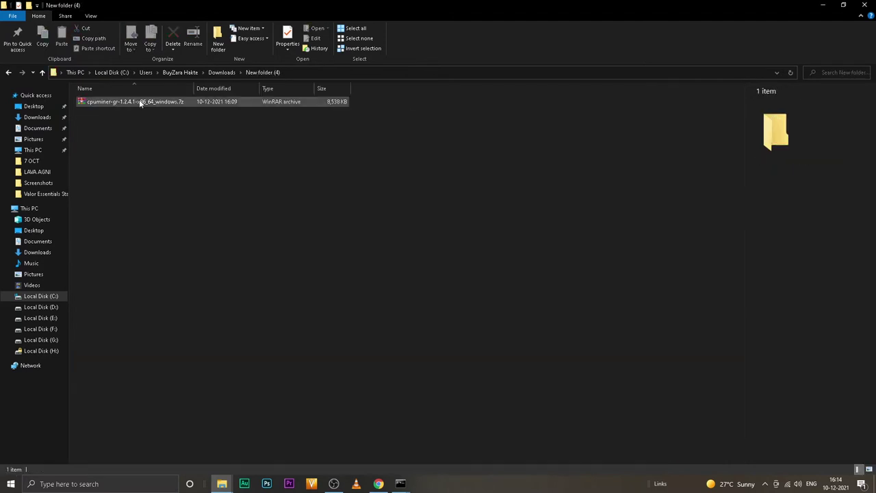
right_click(140, 101)
left_click(187, 147)
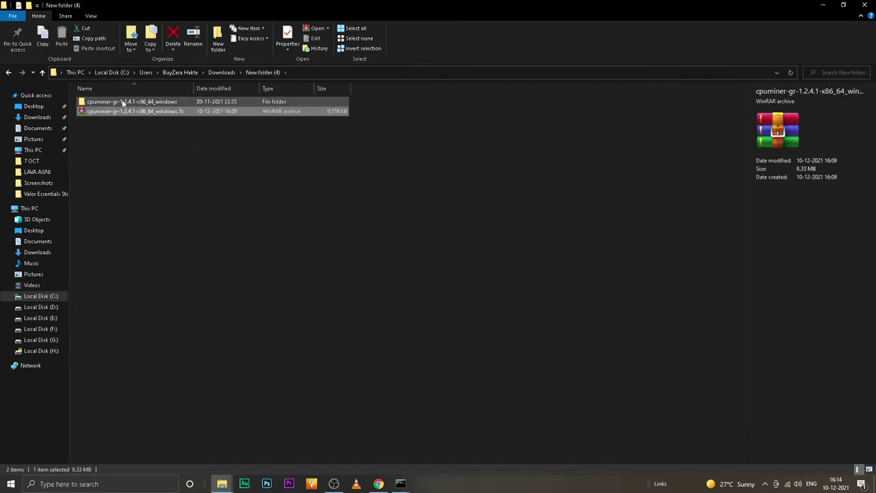
double_click(121, 101)
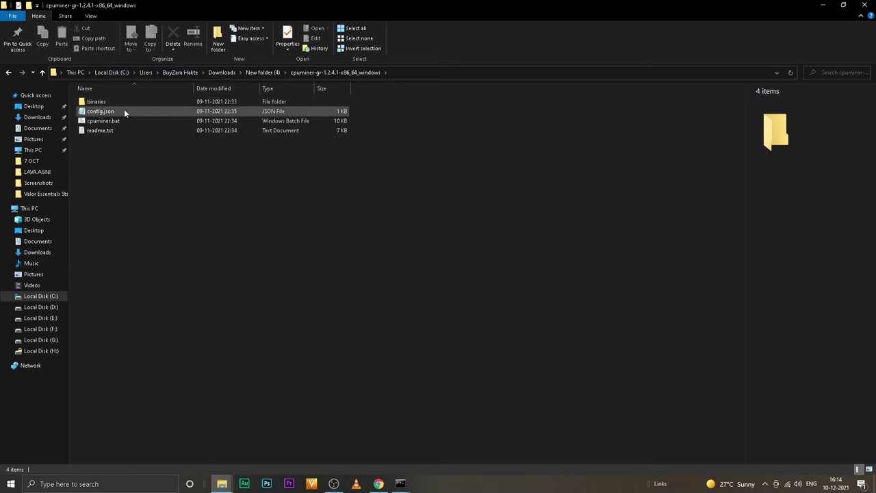
Step: Edit config.json in Notepad and inspect the wallet address and WorkerName in the user line
right_click(96, 113)
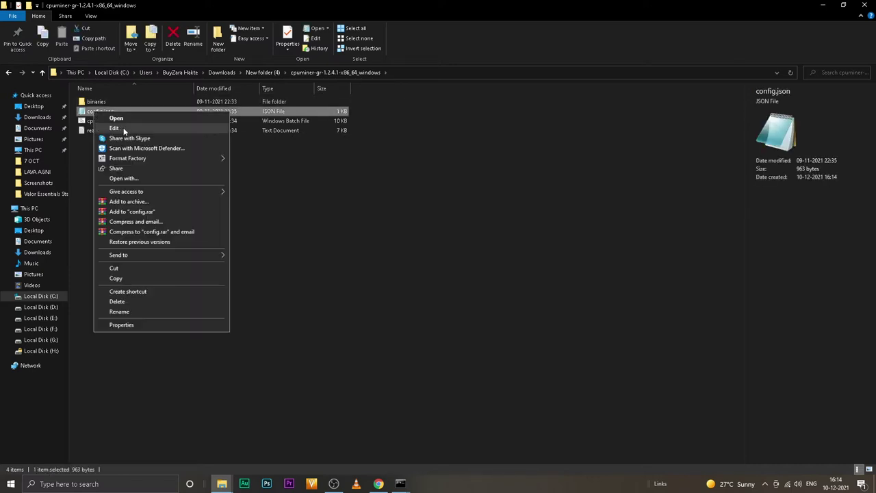
left_click(115, 128)
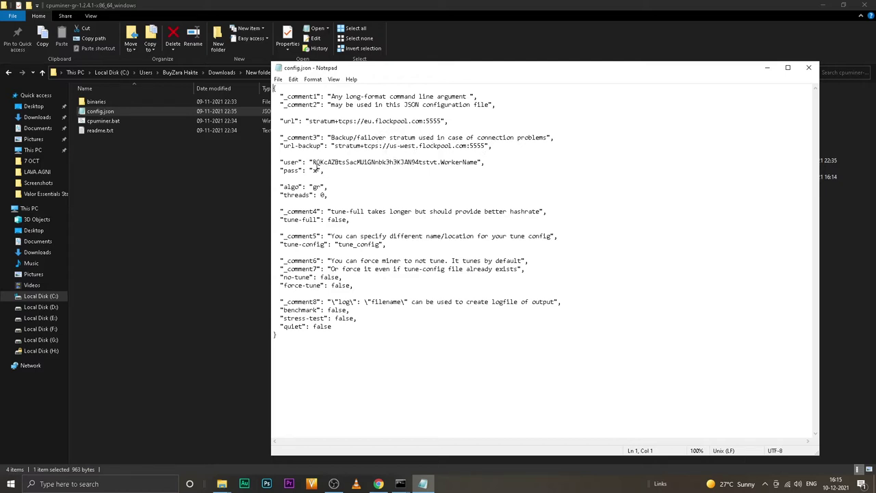
left_click_drag(313, 162, 431, 162)
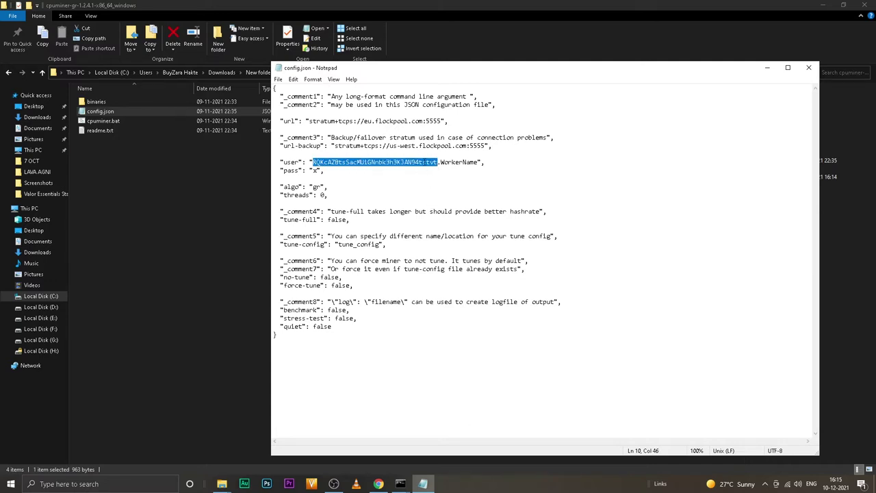
left_click(409, 165)
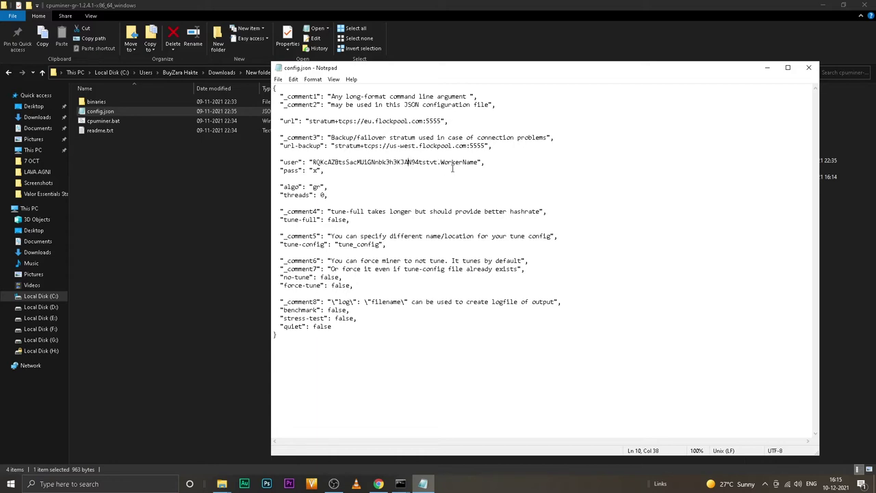
left_click_drag(444, 162, 479, 162)
key("Left")
Step: Search Google for 'ryzen 5 5600x' in a new Chrome tab
left_click(377, 482)
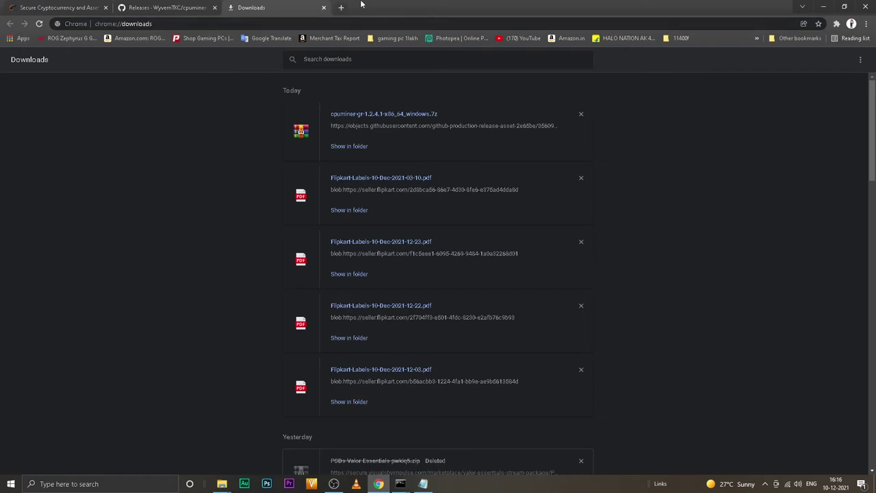
left_click(341, 7)
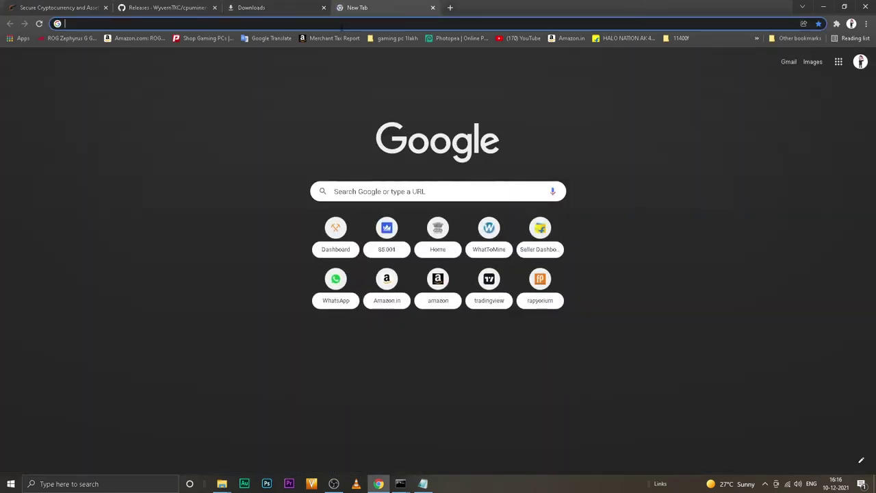
type("b")
key("BackSpace")
key("BackSpace")
type("ryzen ")
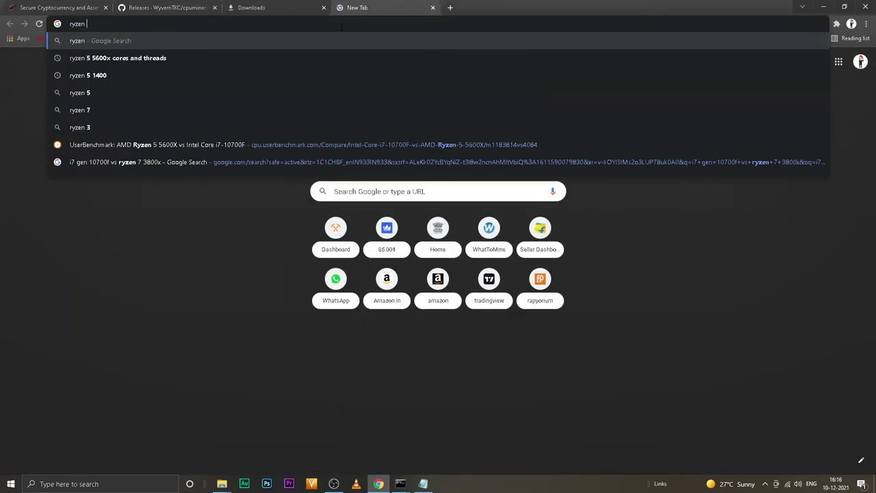
type("5 5600x")
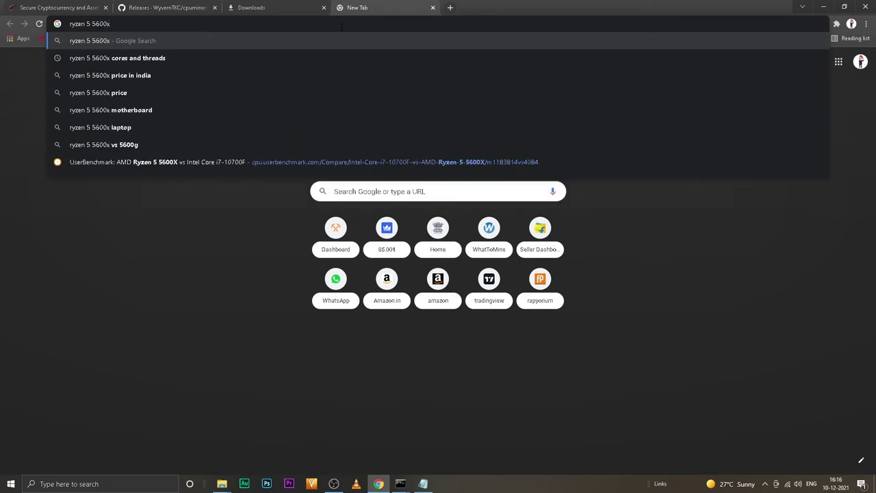
key("Return")
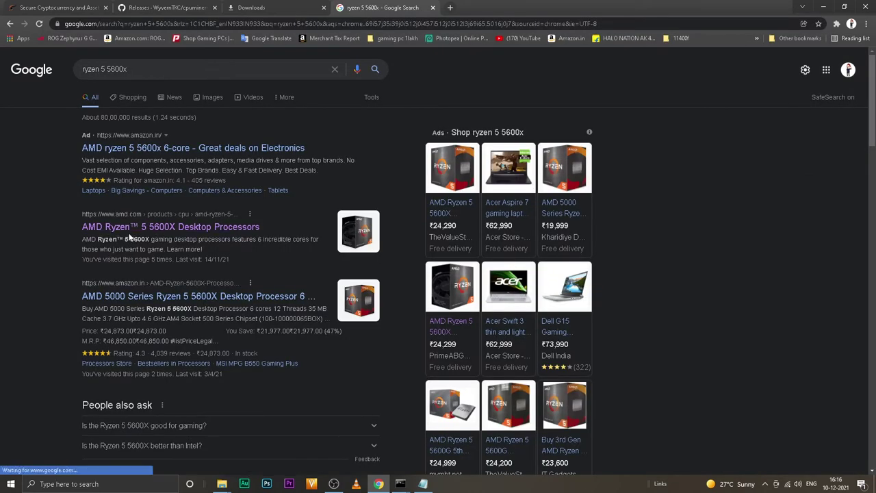
Step: Read 6 cores and 12 threads on AMD's Ryzen 5 5600X specs page, then minimize Chrome
left_click(146, 231)
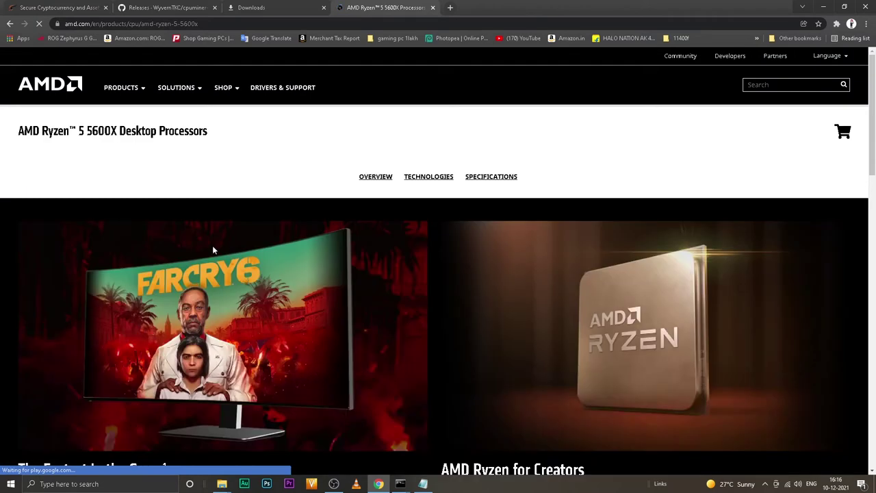
scroll(213, 245, "down", 15)
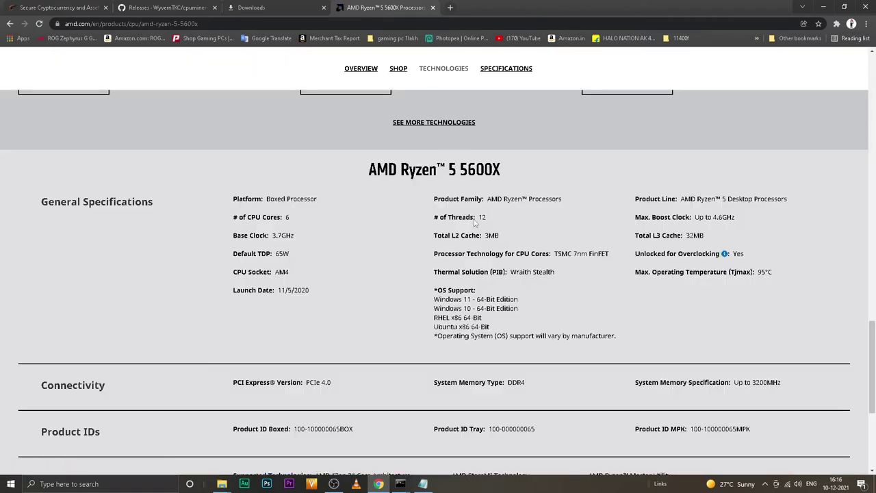
left_click_drag(439, 217, 481, 216)
left_click_drag(265, 218, 304, 224)
left_click(477, 224)
left_click(821, 7)
Step: Review the threads value 0 and wallet address in config.json, then launch Raptoreum Core
double_click(325, 194)
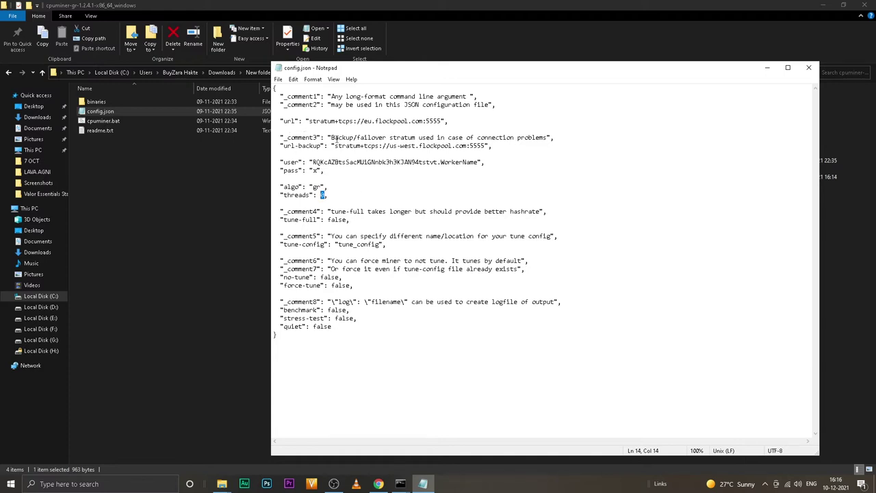
left_click_drag(312, 162, 430, 162)
left_click(456, 162)
key("super")
type("r")
key("Return")
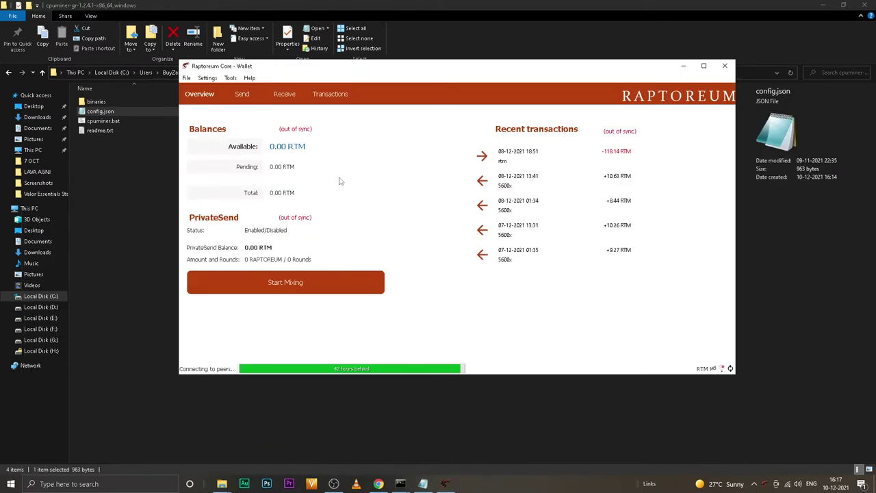
Step: Create a new receiving address labelled cyberbaba
left_click(185, 79)
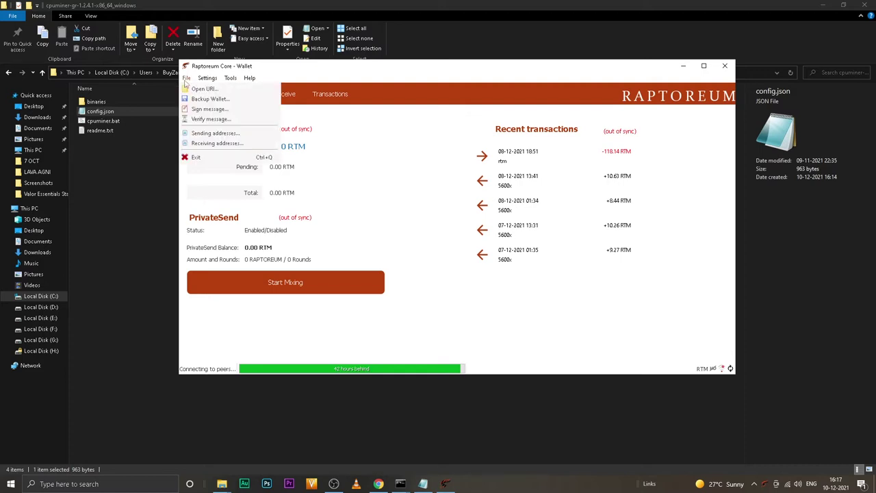
left_click(240, 146)
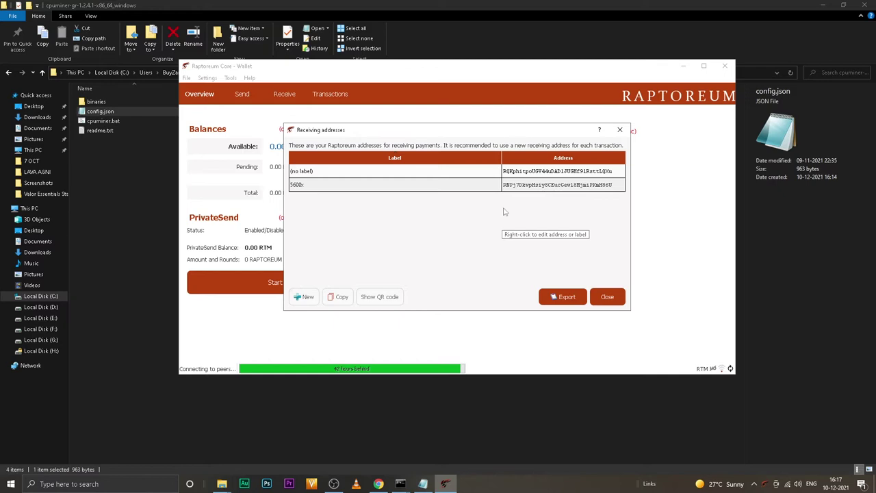
left_click(303, 296)
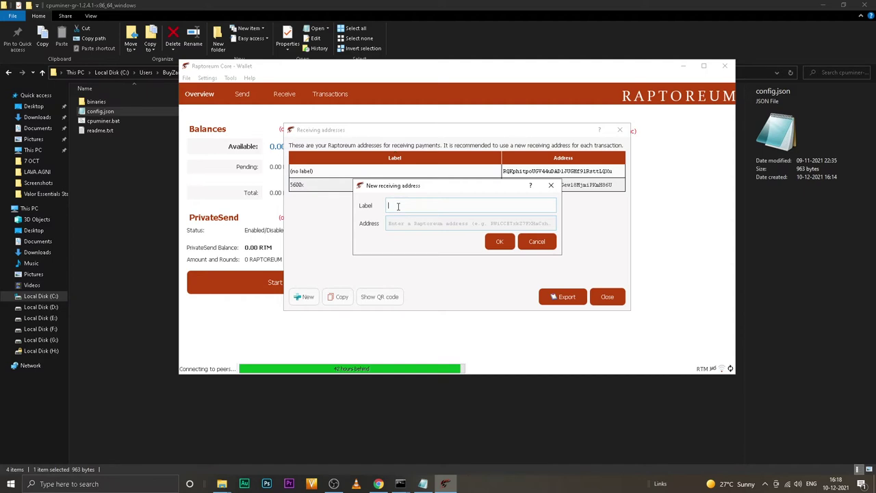
type("cyberbaba")
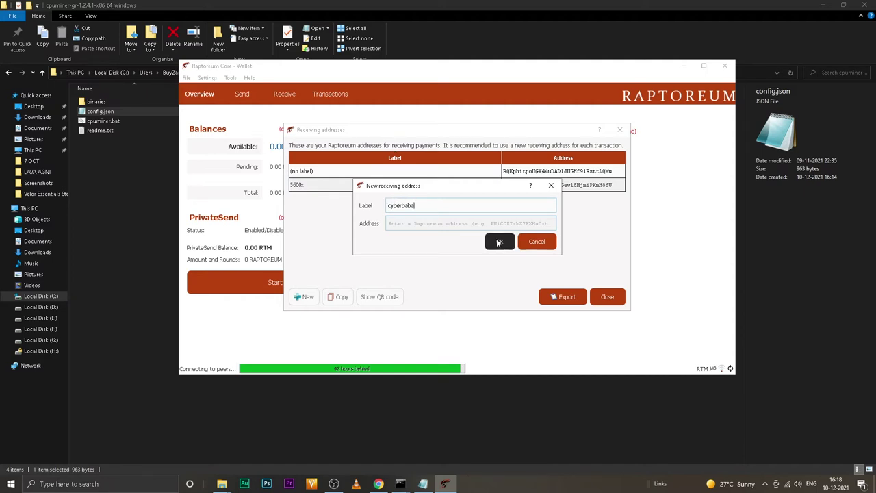
left_click(499, 242)
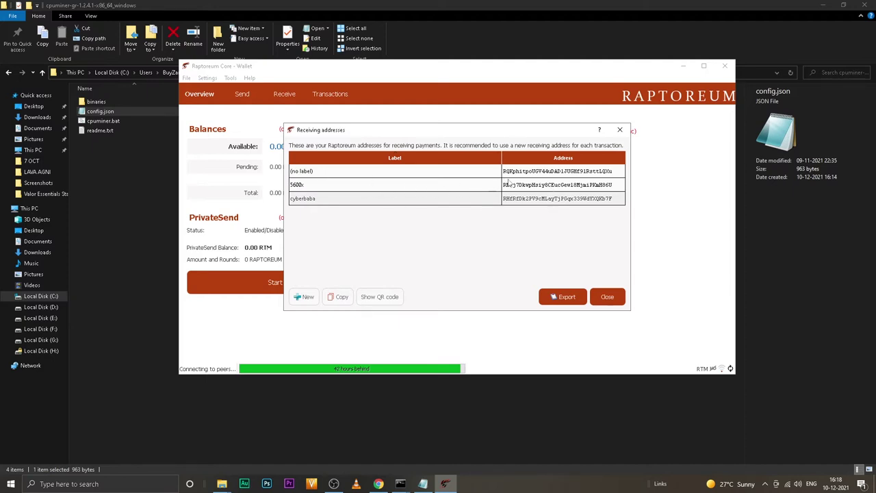
Step: Copy the 5600x receiving address and close the receiving addresses list
left_click(618, 190)
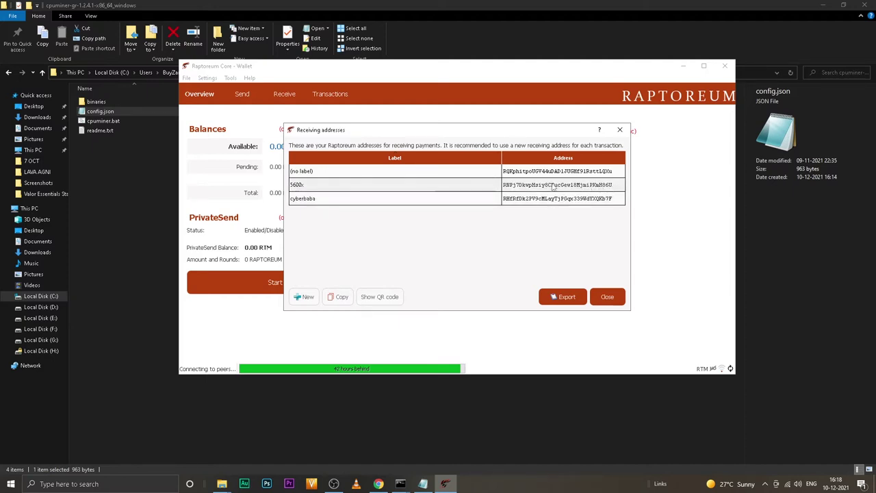
left_click(341, 298)
left_click(609, 297)
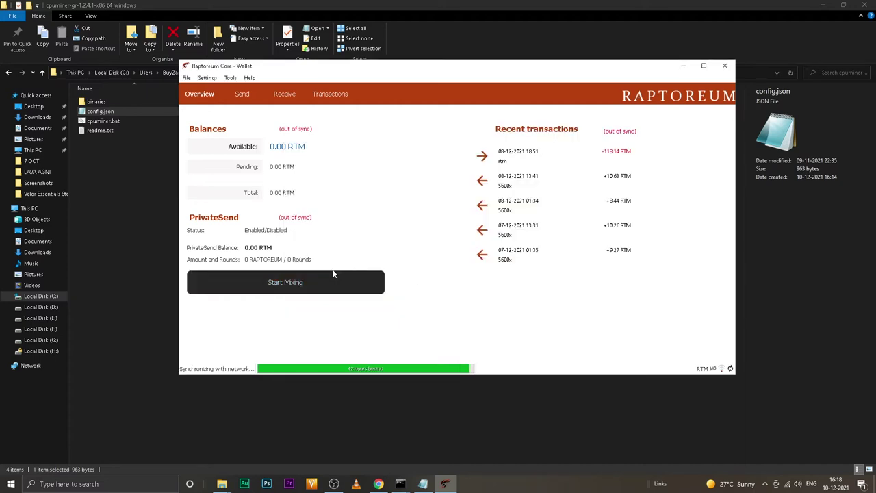
left_click(186, 78)
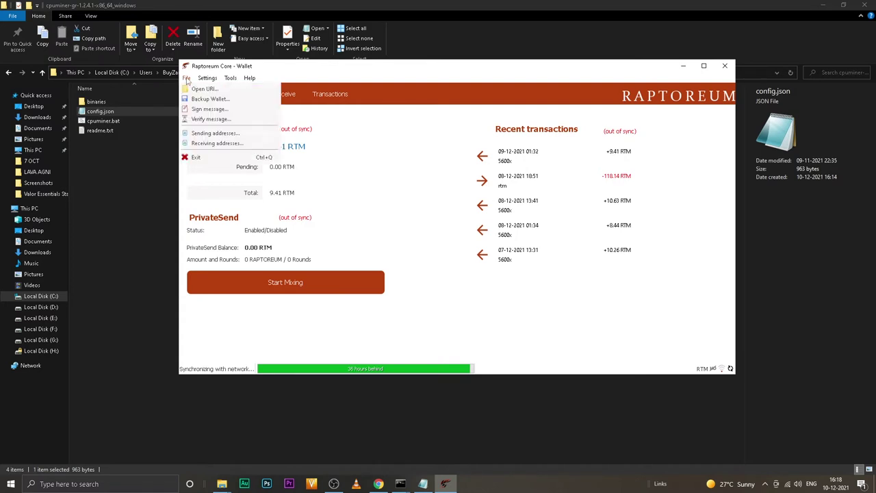
left_click(221, 101)
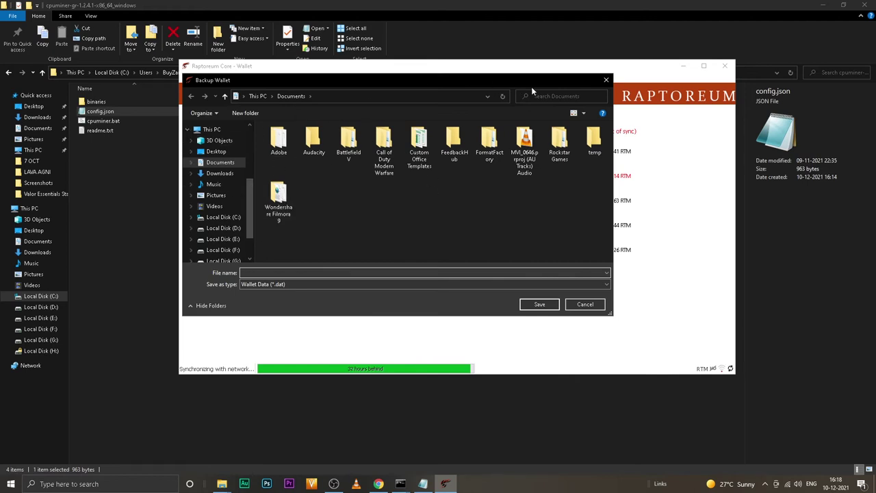
left_click(604, 81)
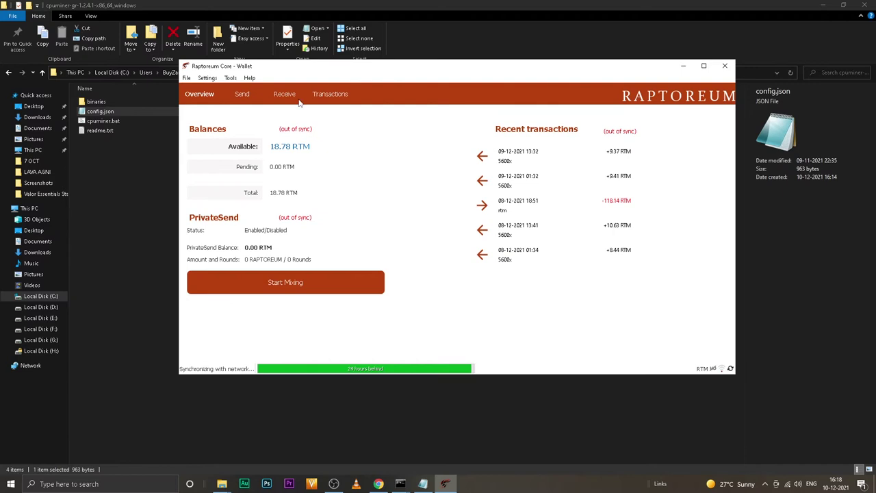
left_click(187, 78)
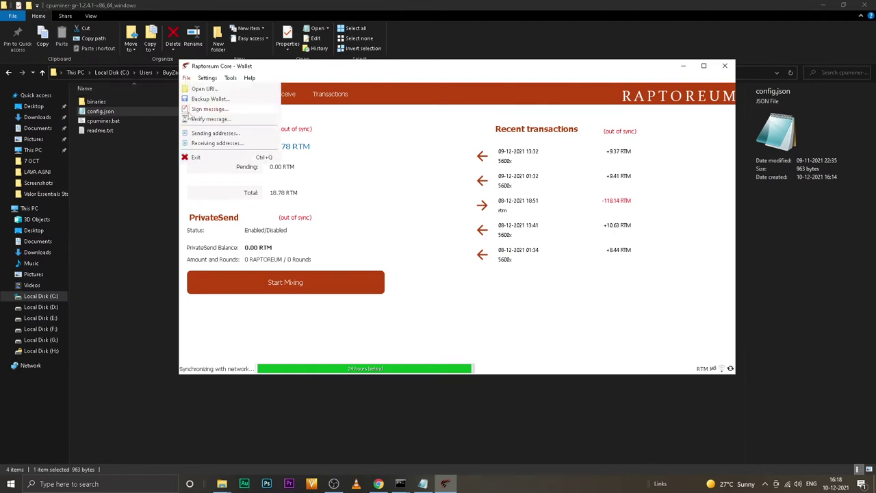
left_click(408, 170)
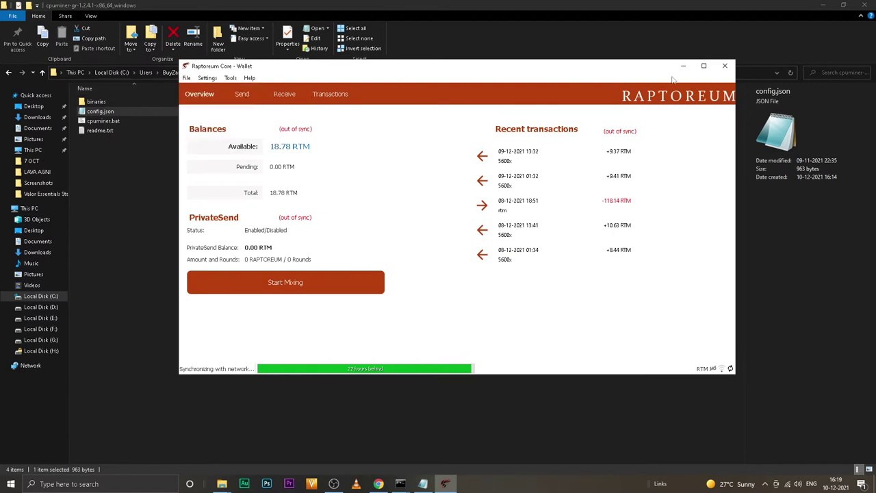
Step: Close the wallet, paste the 5600x address into config.json's user value, and rename WorkerName to 5600x
left_click(725, 67)
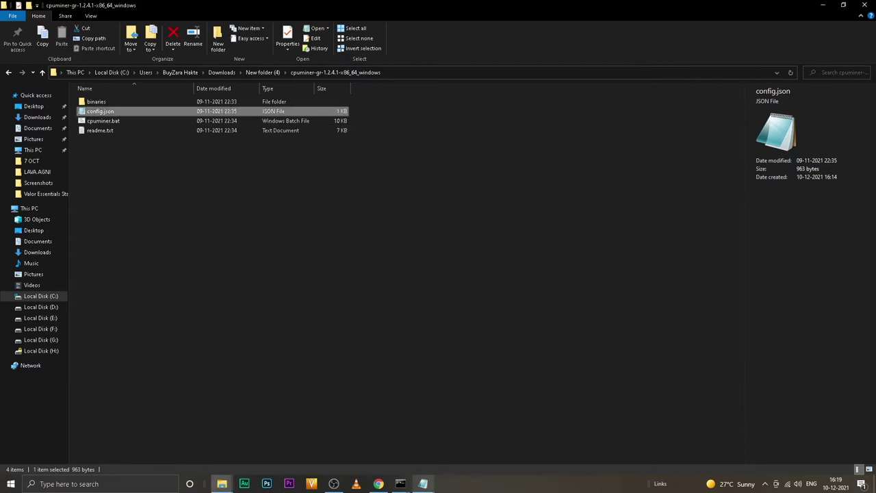
left_click(423, 483)
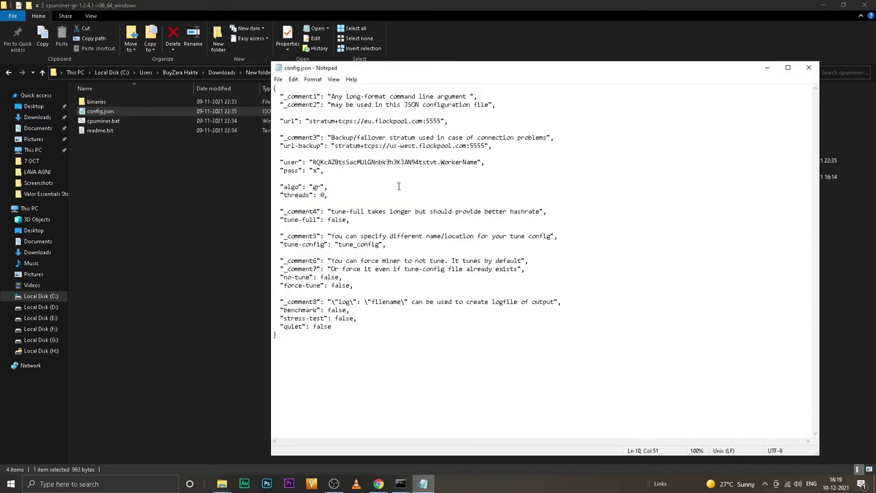
left_click_drag(313, 162, 436, 163)
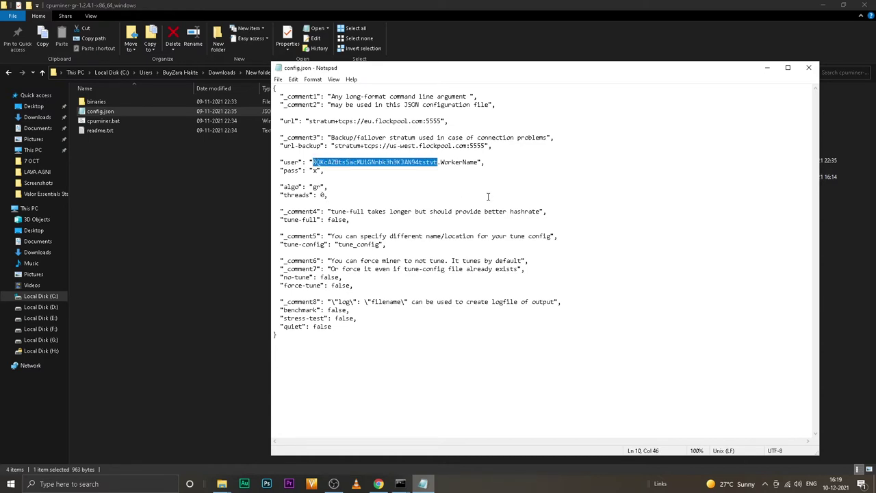
key("ctrl+v")
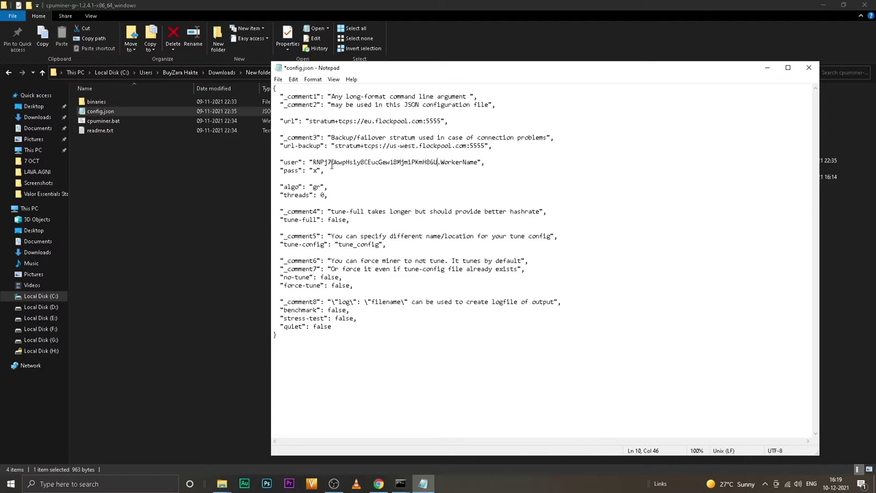
left_click_drag(441, 163, 479, 163)
type("5600x")
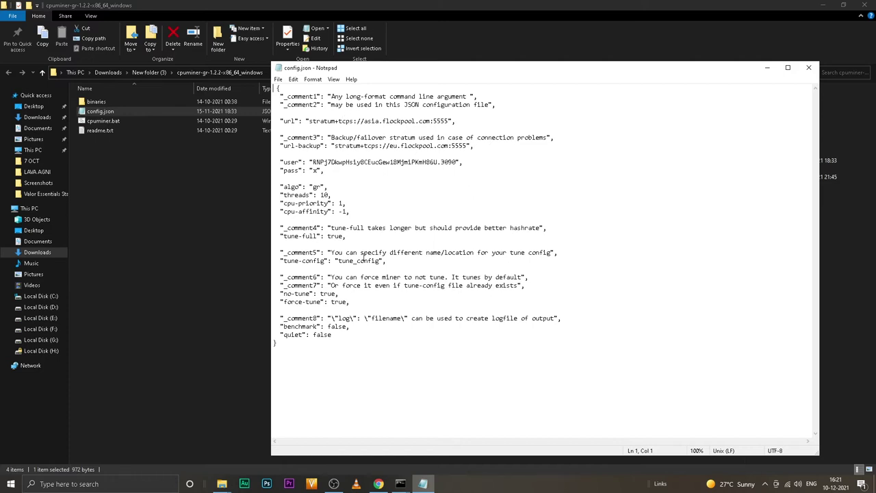
Step: Close config.json in Notepad
left_click(403, 310)
left_click(807, 67)
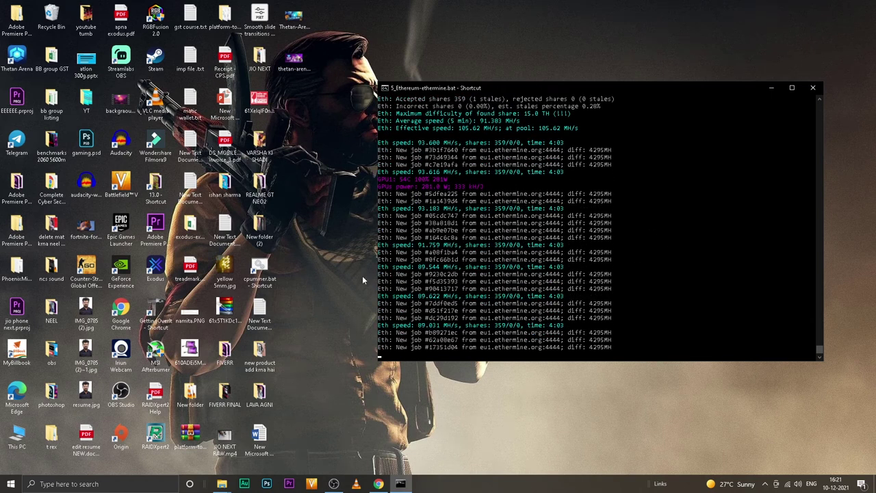
Step: Open the folder containing cpuminer.bat from its desktop shortcut
right_click(262, 263)
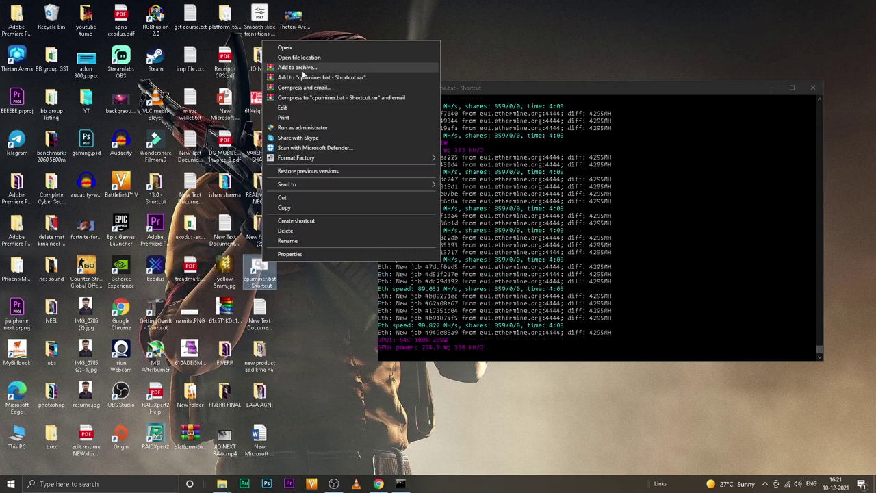
left_click(299, 57)
left_click_drag(288, 82, 196, 71)
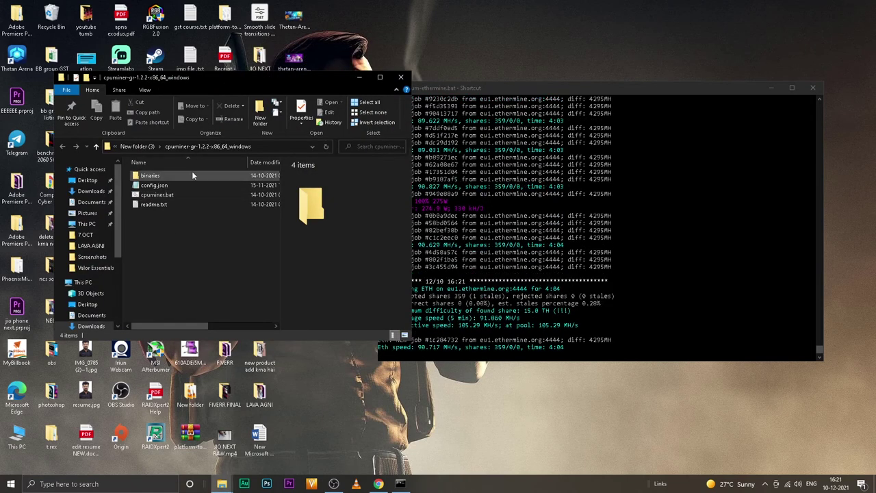
Step: Run cpuminer.bat as administrator, approve UAC, and enlarge the mining console window
right_click(157, 196)
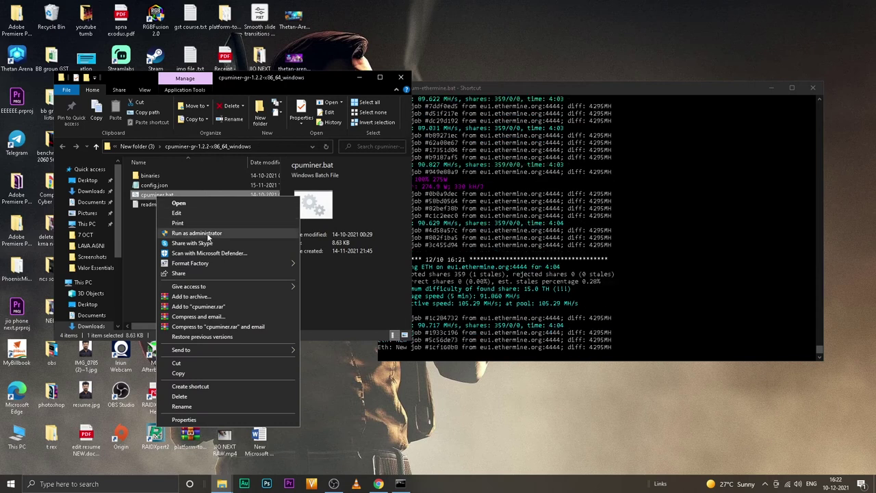
left_click(205, 234)
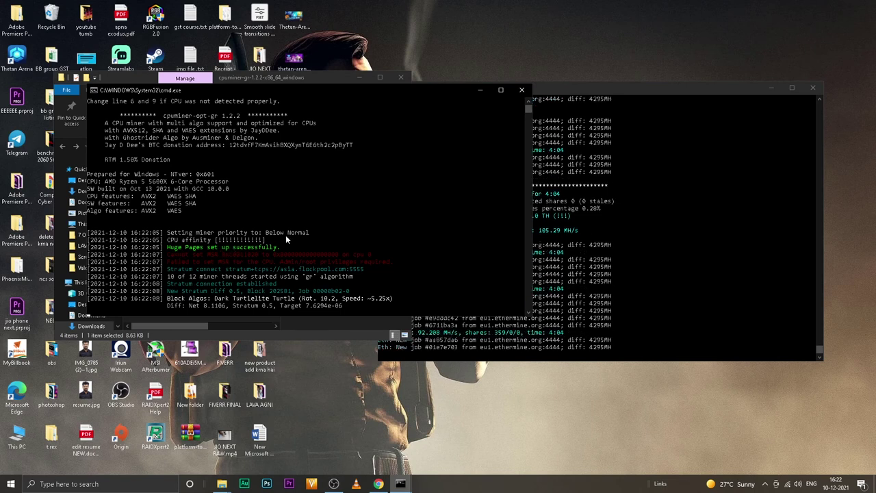
left_click(523, 91)
right_click(148, 197)
left_click(178, 223)
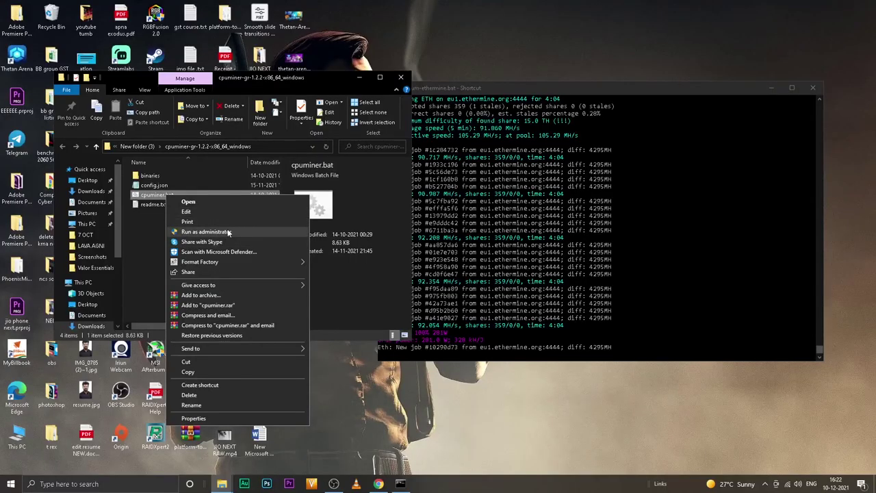
left_click(206, 231)
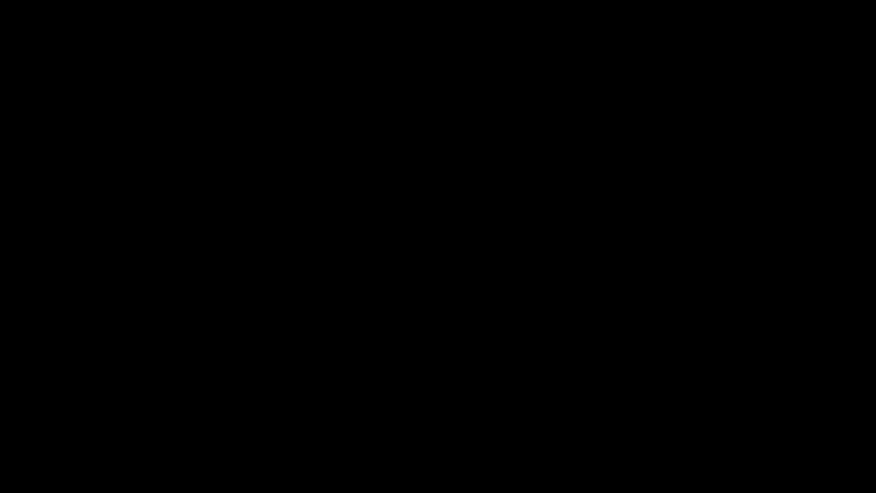
key("alt+y")
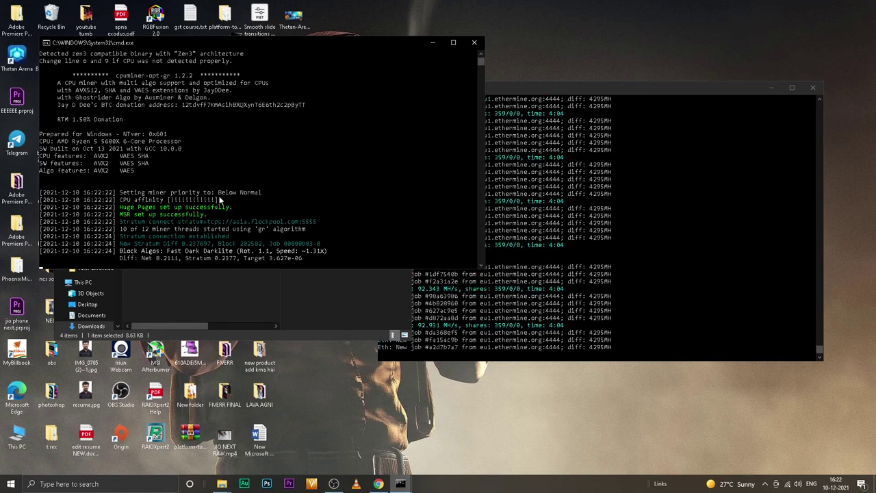
left_click_drag(205, 271, 239, 343)
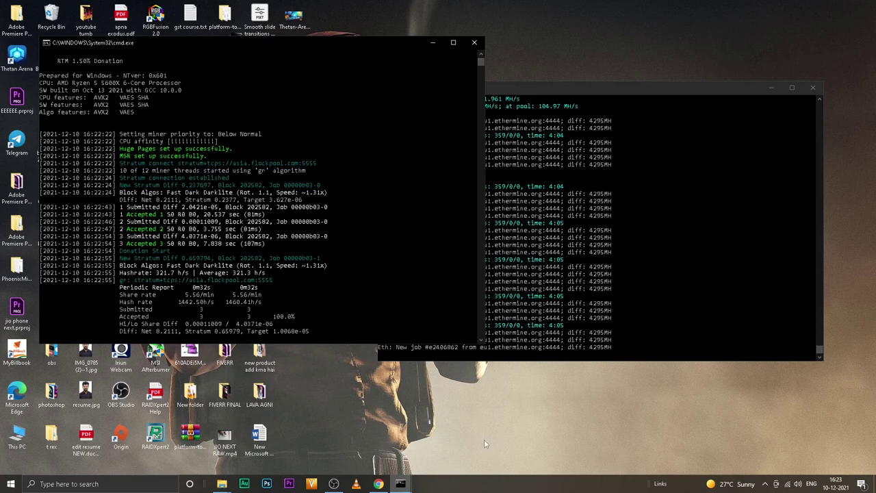
Step: Check Task Manager's performance: RTX 3090 GPU at 93% and 53 °C, CPU at 100%, then close it
right_click(500, 490)
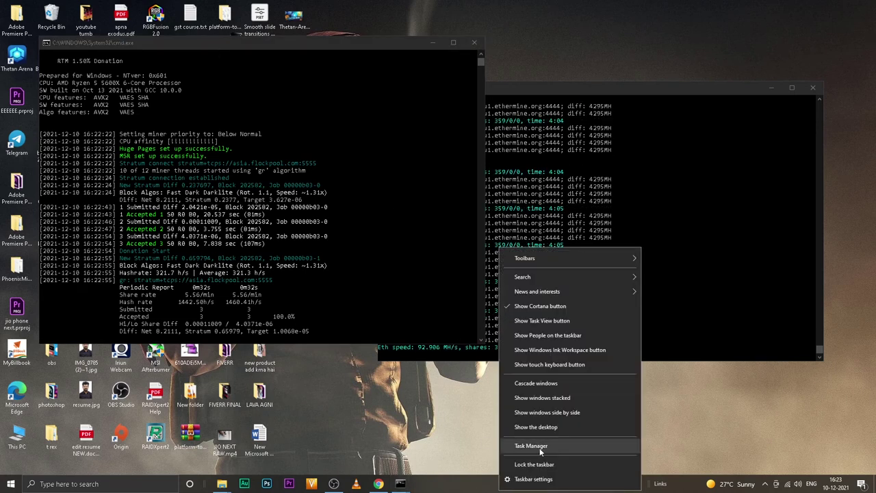
left_click(539, 447)
left_click(834, 7)
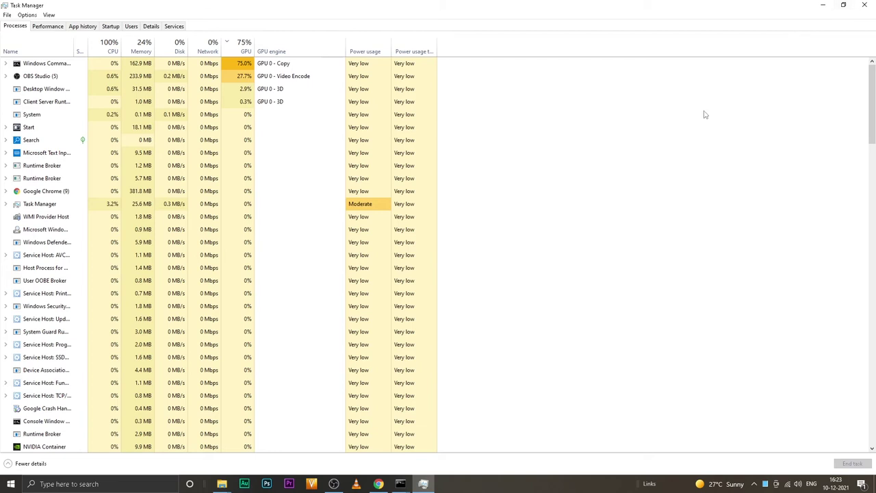
left_click(55, 27)
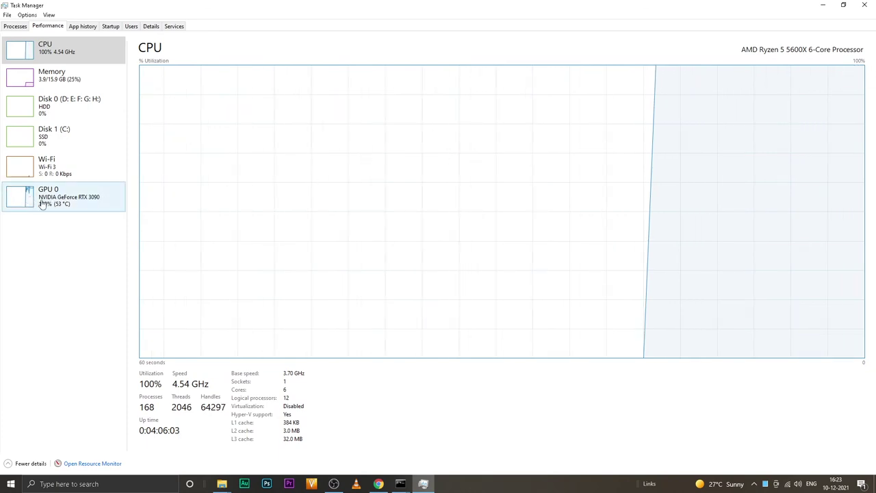
left_click(91, 195)
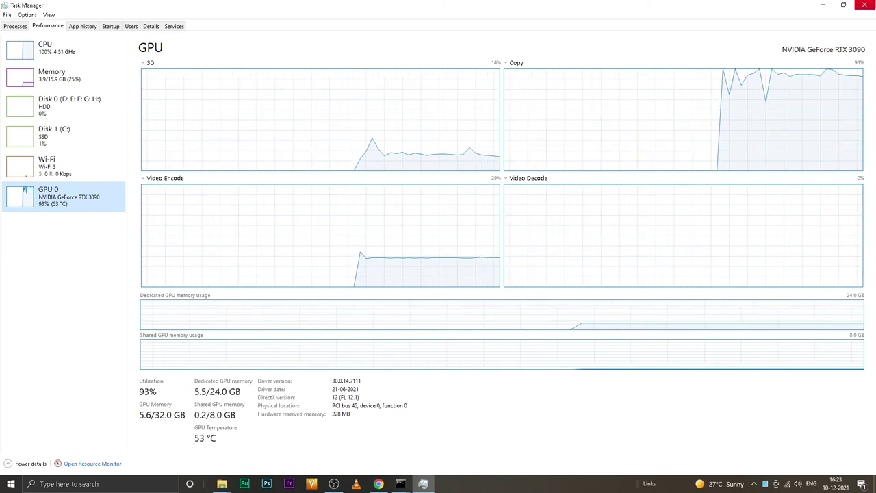
left_click(864, 5)
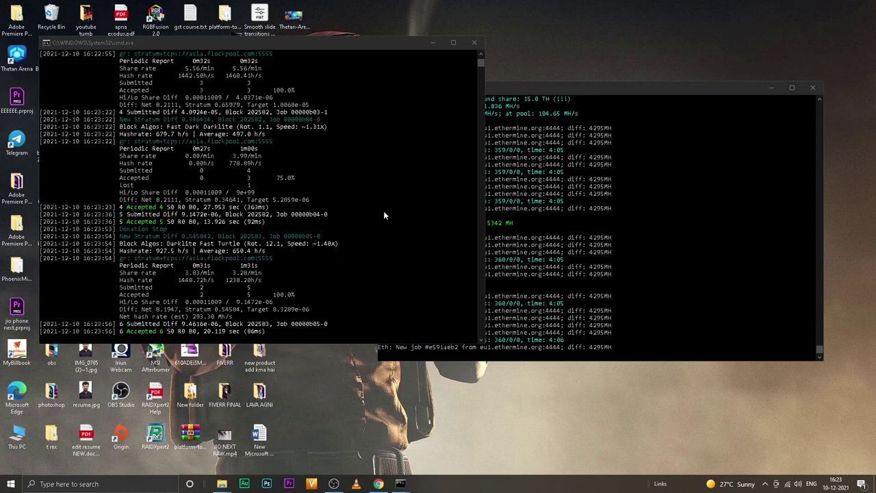
Step: Open flockpool.com in a new Chrome tab
left_click(388, 484)
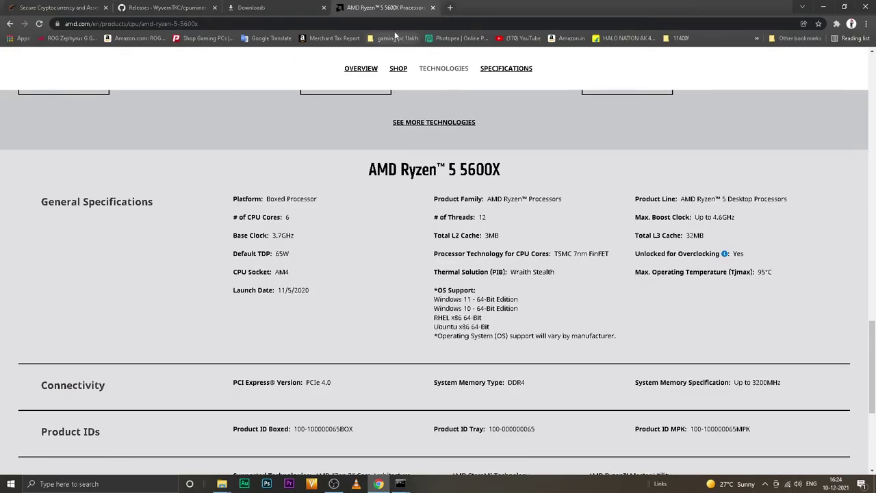
left_click(451, 7)
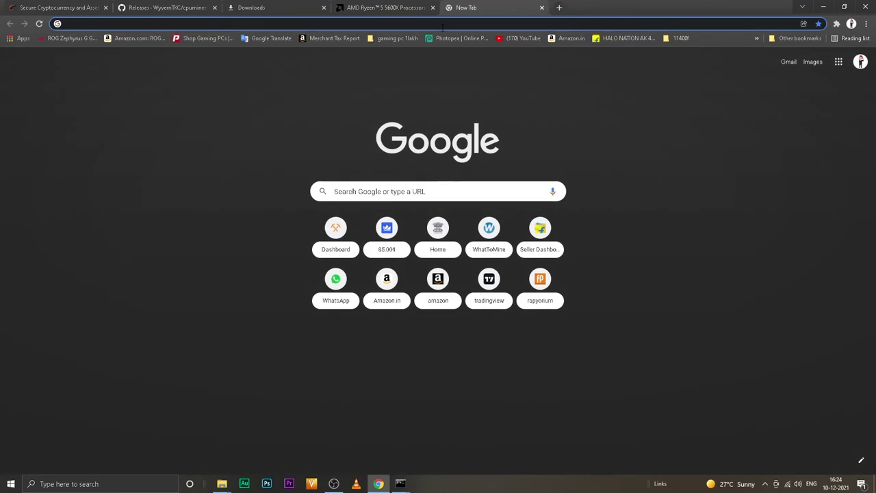
type("fl")
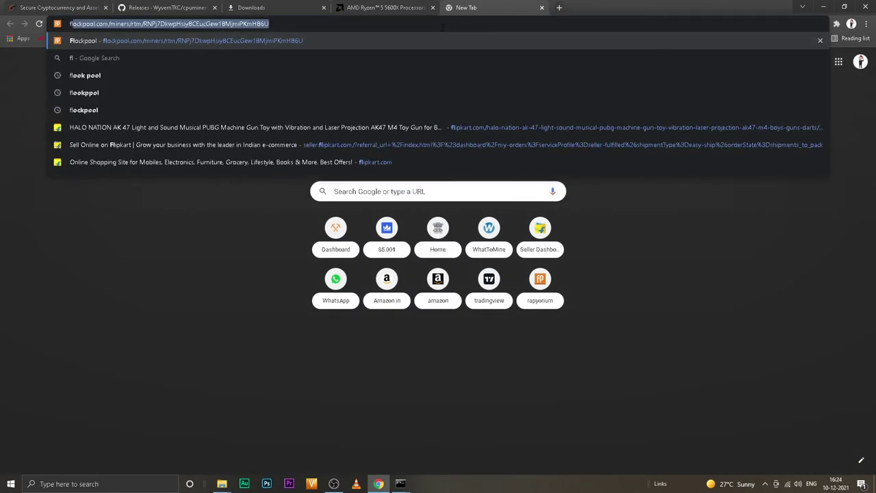
key("Return")
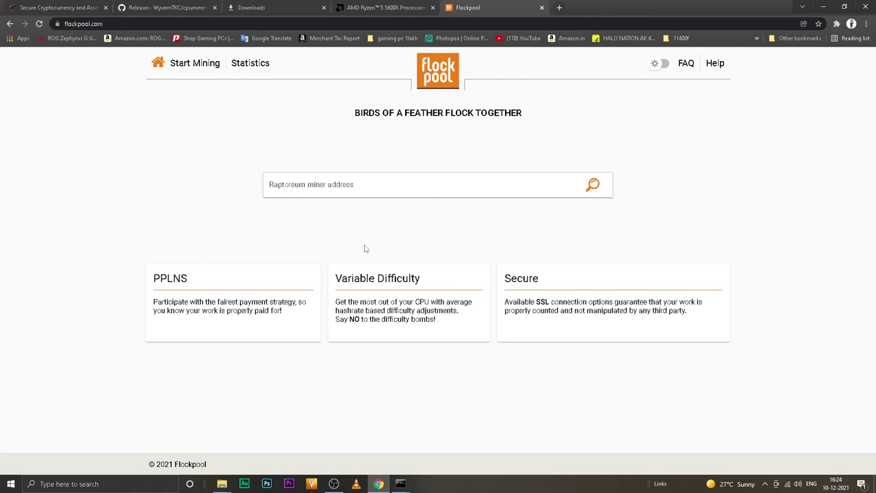
Step: Look up the saved miner address and review its 3 active workers and Paid balance
left_click(329, 183)
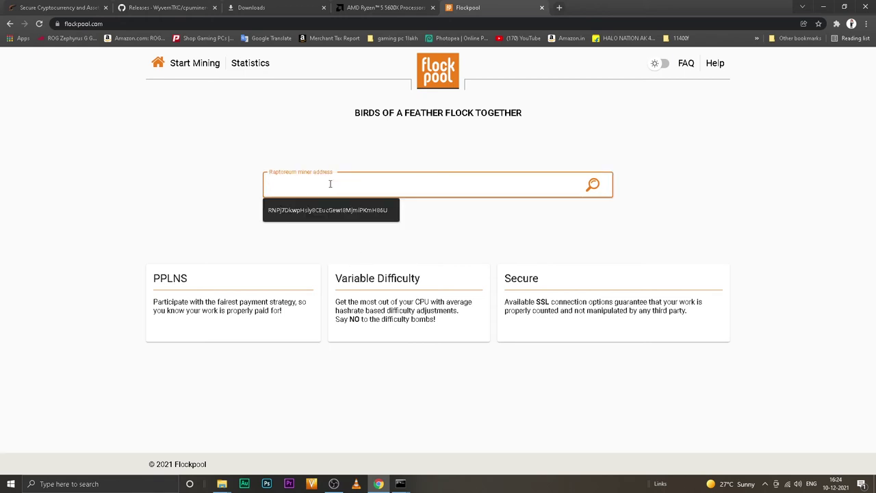
key("Down")
key("Return")
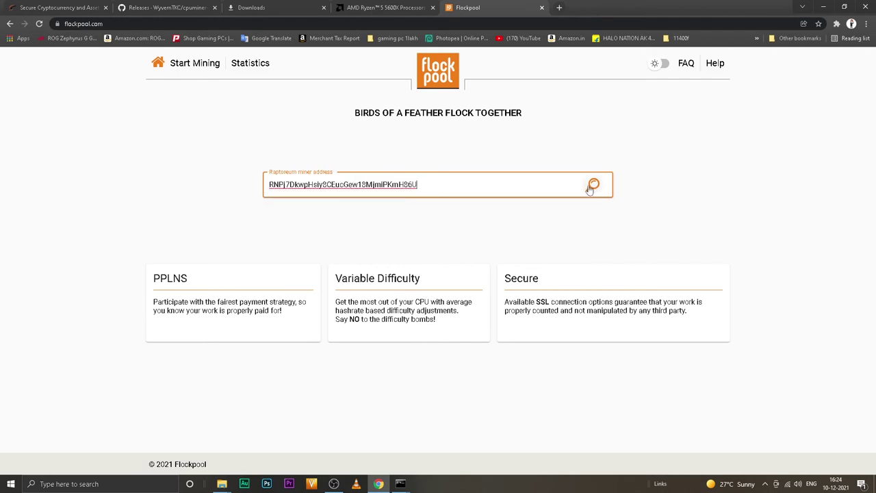
left_click(592, 185)
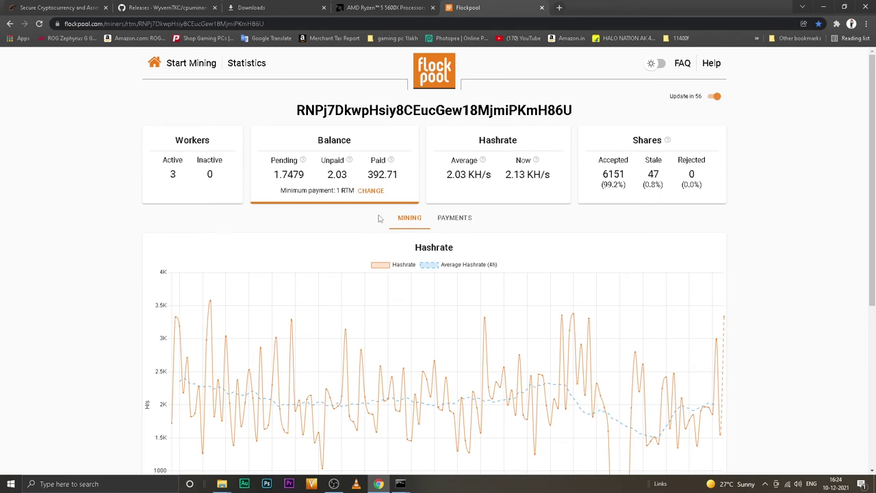
double_click(171, 176)
left_click_drag(371, 160, 394, 165)
left_click(385, 180)
Step: Launch Raptoreum Core from the Start menu and view its Transactions history of payouts
left_click(824, 6)
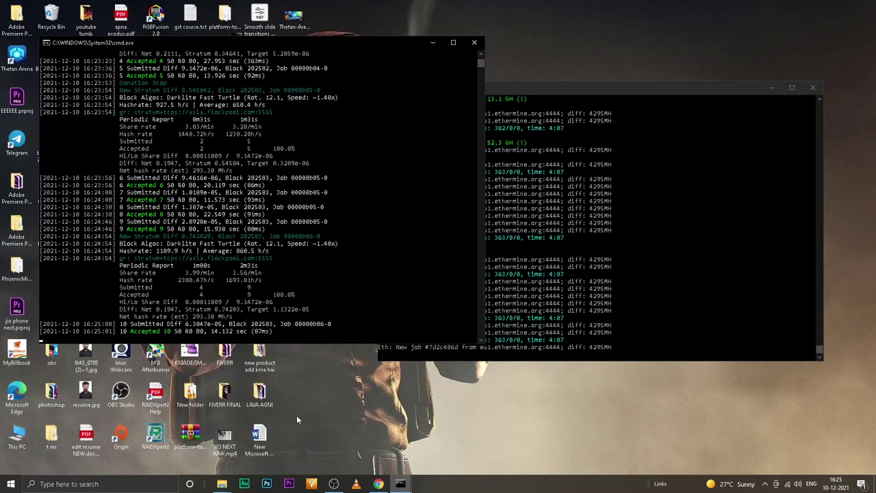
left_click(10, 484)
type("r")
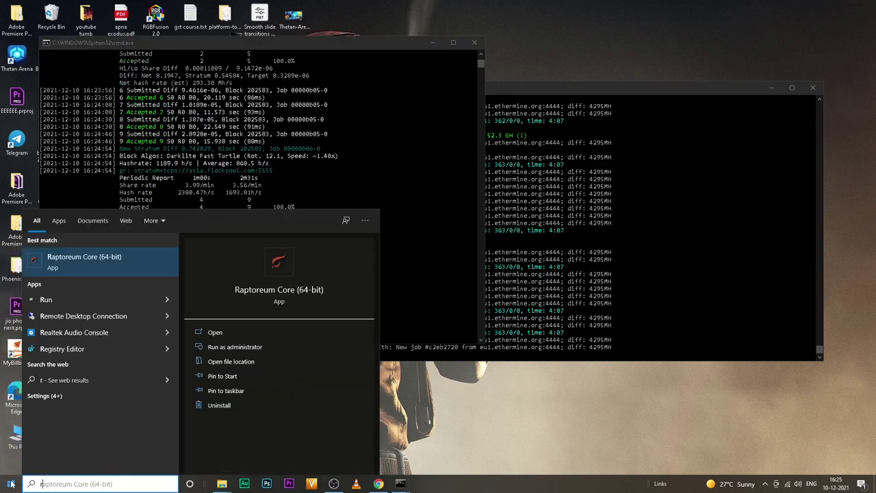
left_click(87, 261)
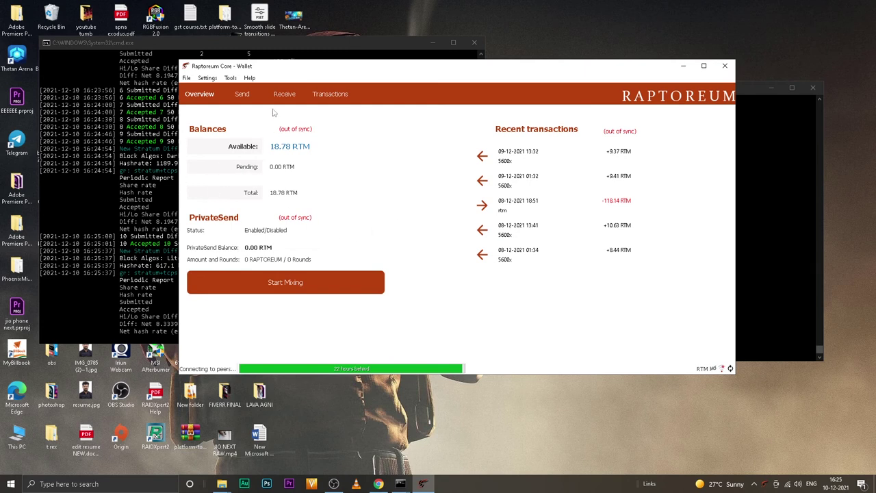
left_click(331, 95)
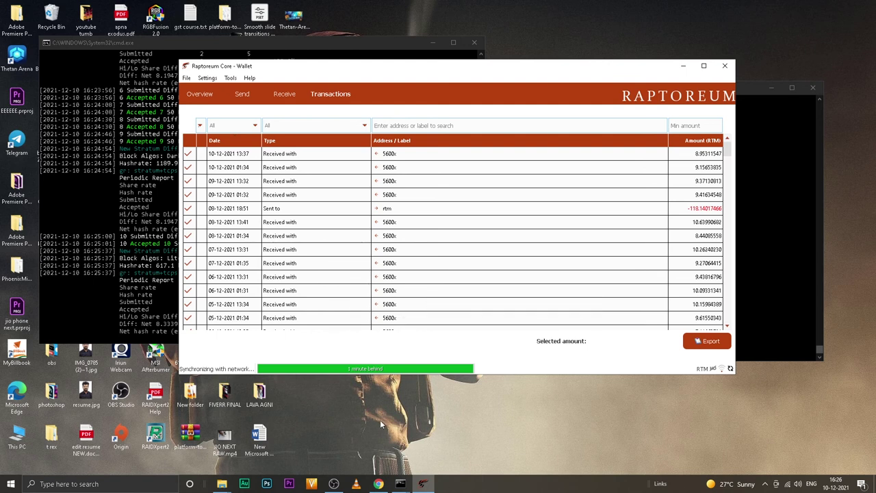
Step: Open raptoreum.com in a new tab and view its Exchanges list
left_click(378, 484)
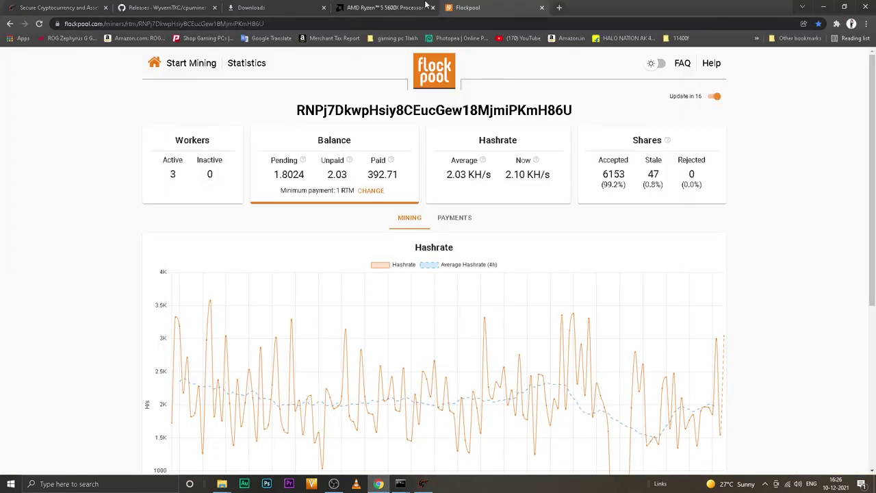
left_click(558, 7)
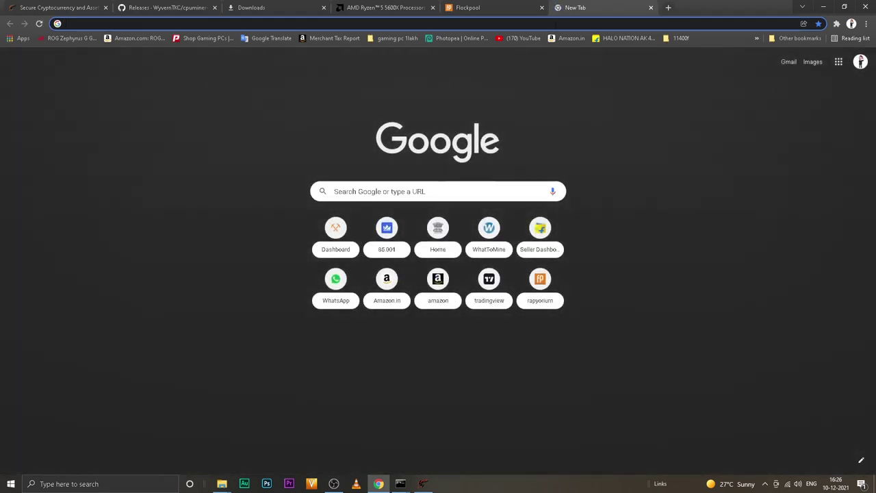
type("rap")
key("Return")
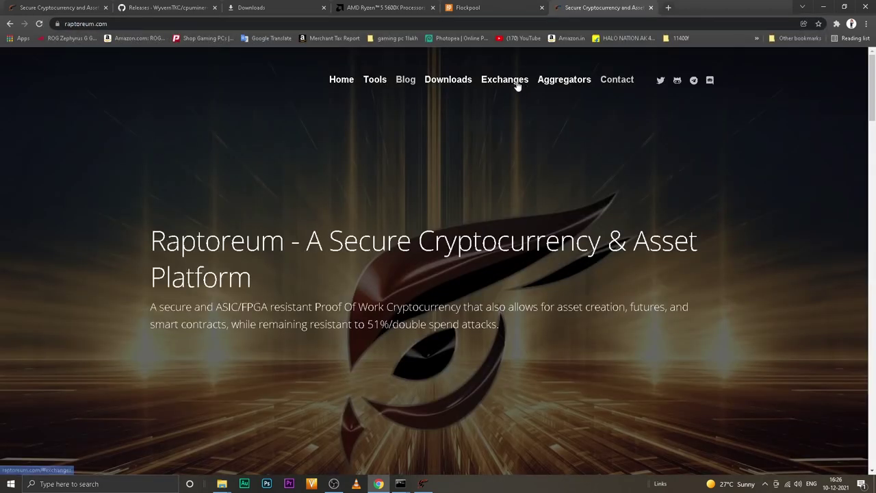
left_click(500, 81)
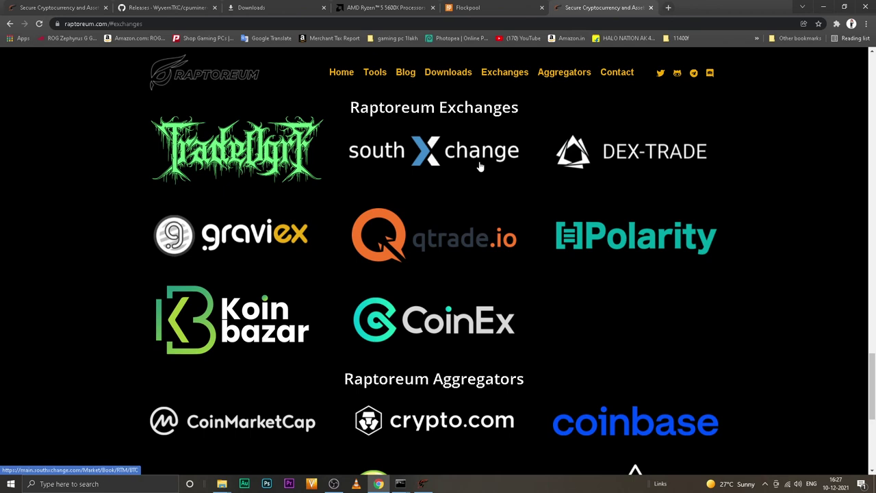
Step: View Koinbazar's RTM-INR market and its homepage, then minimize Chrome
left_click(224, 324)
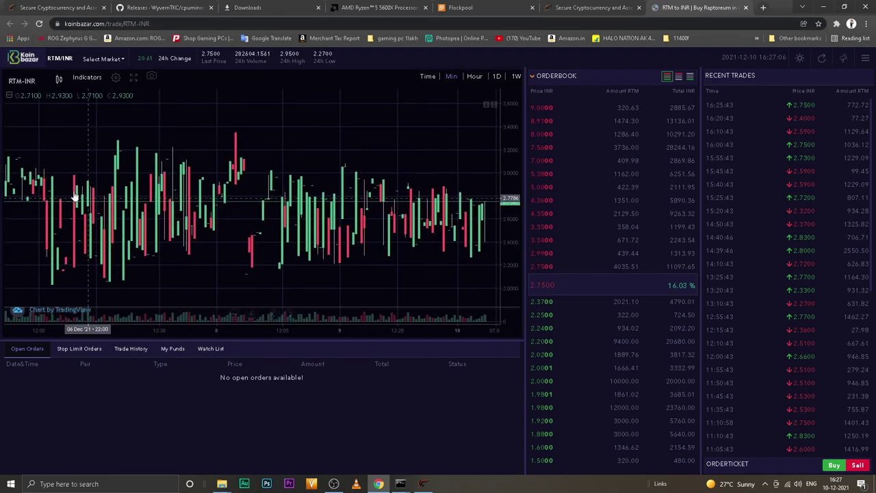
left_click(28, 59)
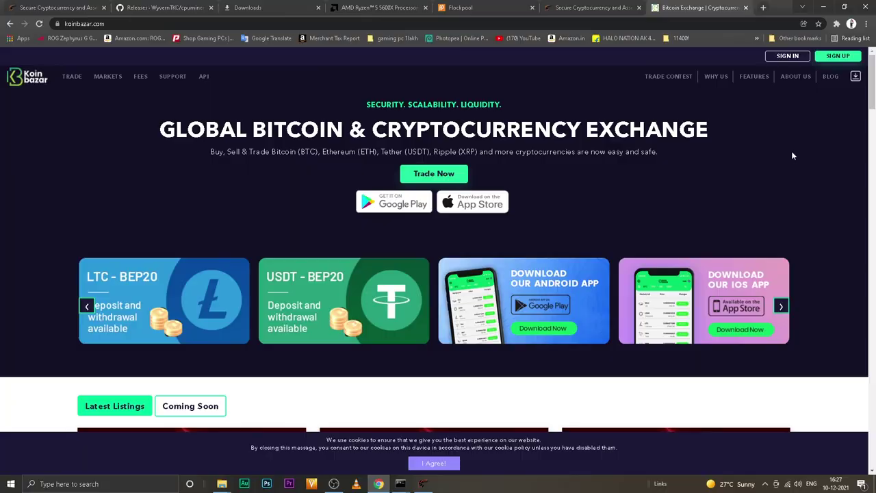
left_click(822, 7)
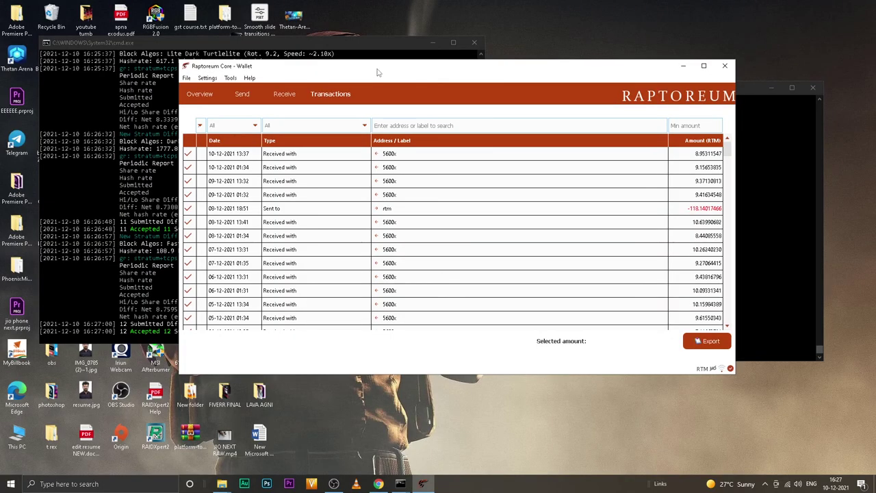
Step: Fill the Send form with the pasted rtm address, the full 36.89730743 balance, and fee subtracted
left_click(242, 95)
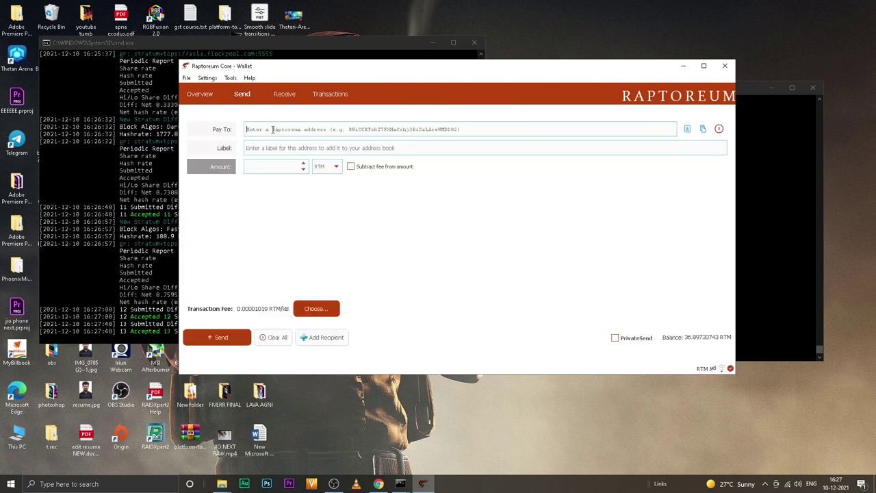
type("RYGoMQGkkPsLCziCzb2yymNeuGlv0wTsHF")
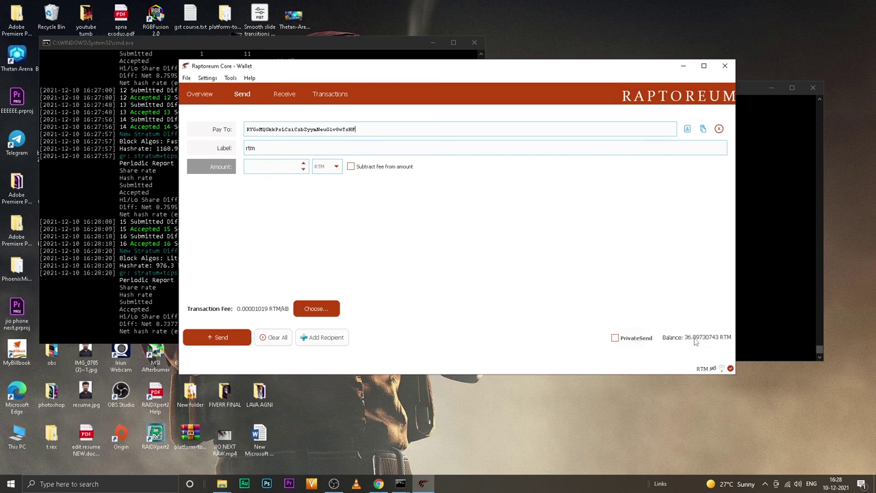
left_click_drag(717, 337, 681, 335)
left_click(716, 336)
right_click(686, 338)
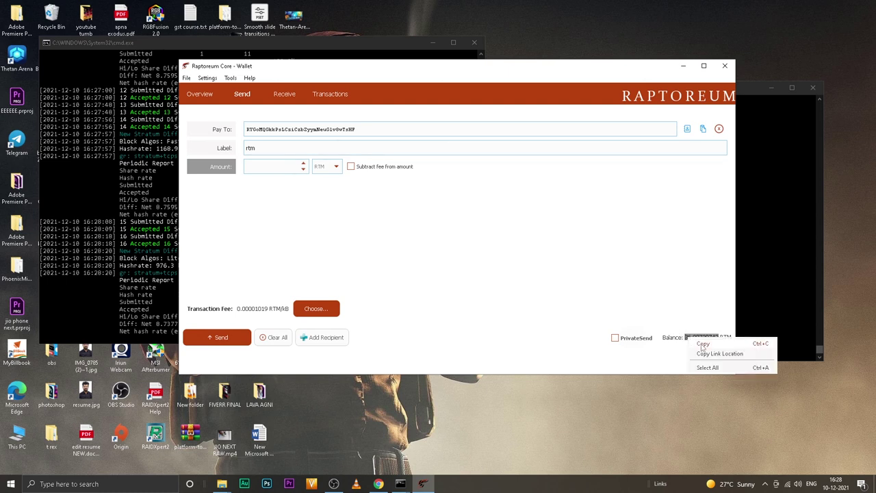
left_click(699, 342)
left_click(267, 166)
key("ctrl+v")
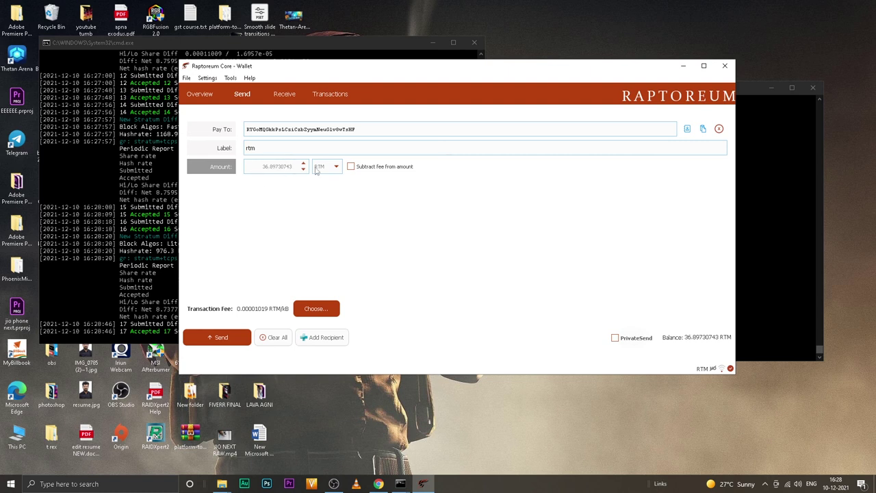
left_click(350, 167)
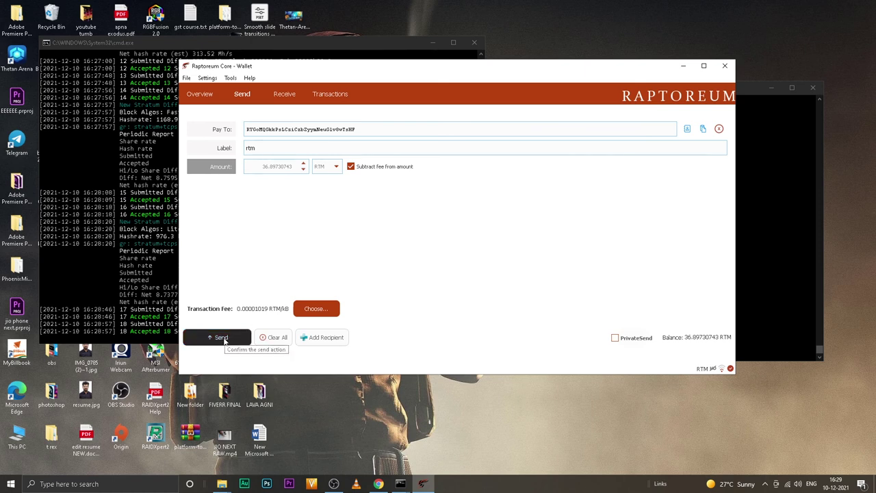
Step: Send and confirm the payment, then verify it in Transactions and the 0.00 Overview balance
left_click(224, 339)
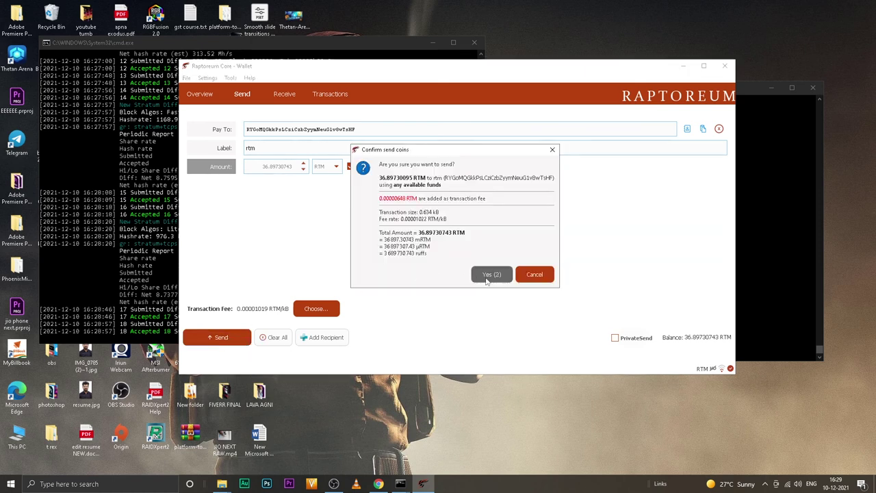
left_click(496, 274)
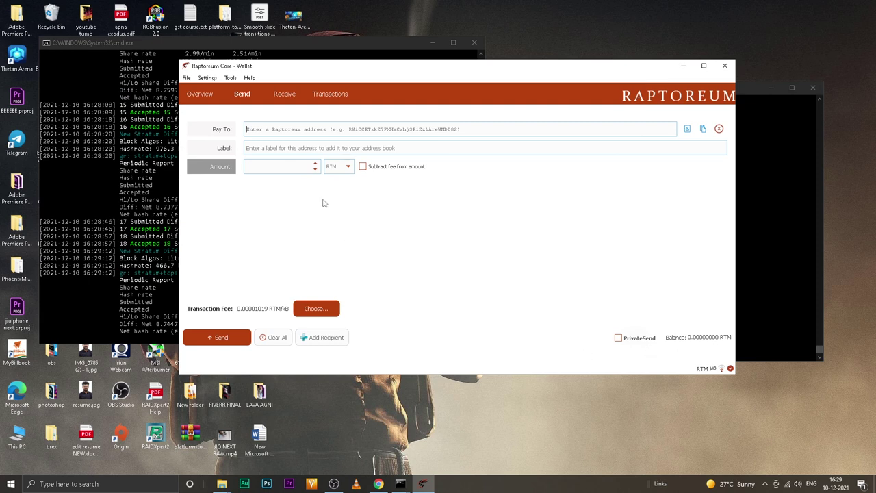
left_click(330, 94)
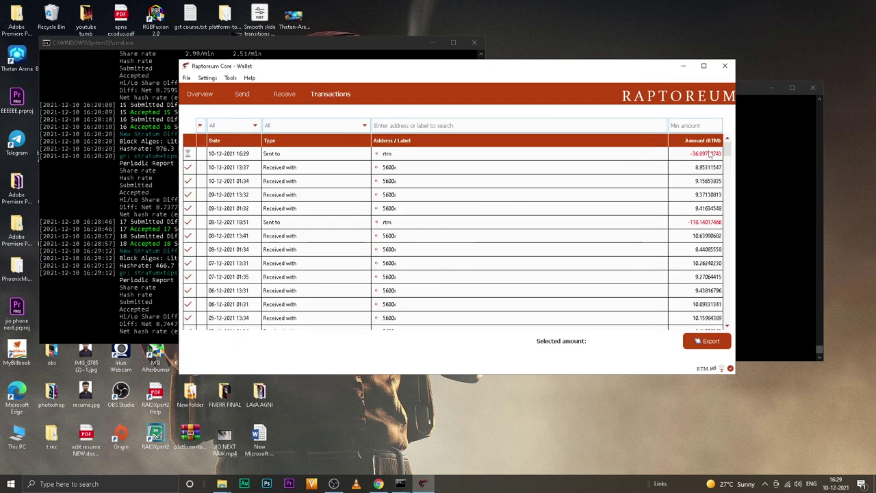
left_click(199, 94)
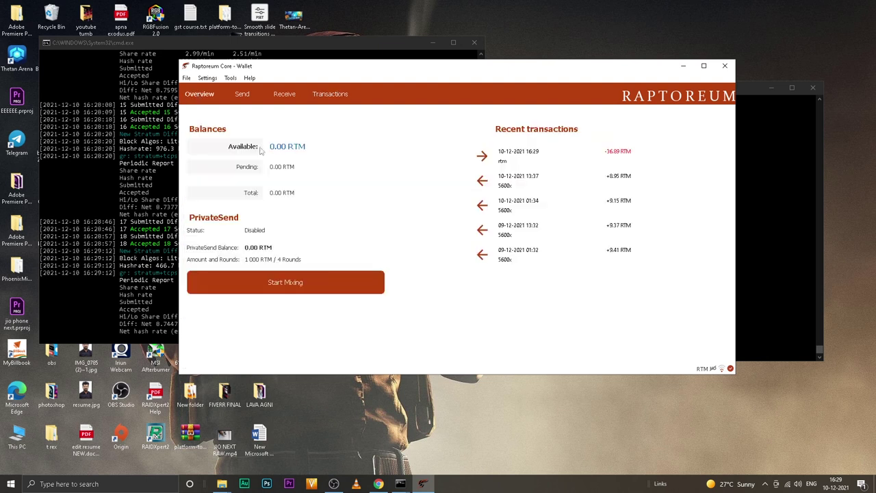